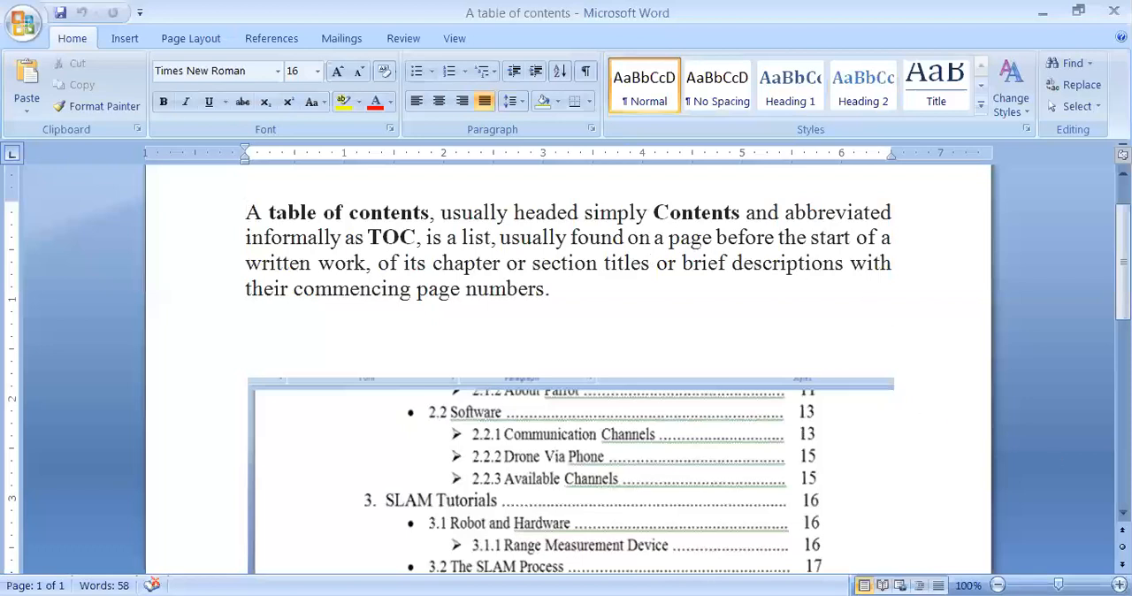
Step: Delete the old sample list, starting with "Input Device", below the table-of-contents picture
scroll(1122, 371, down, 3)
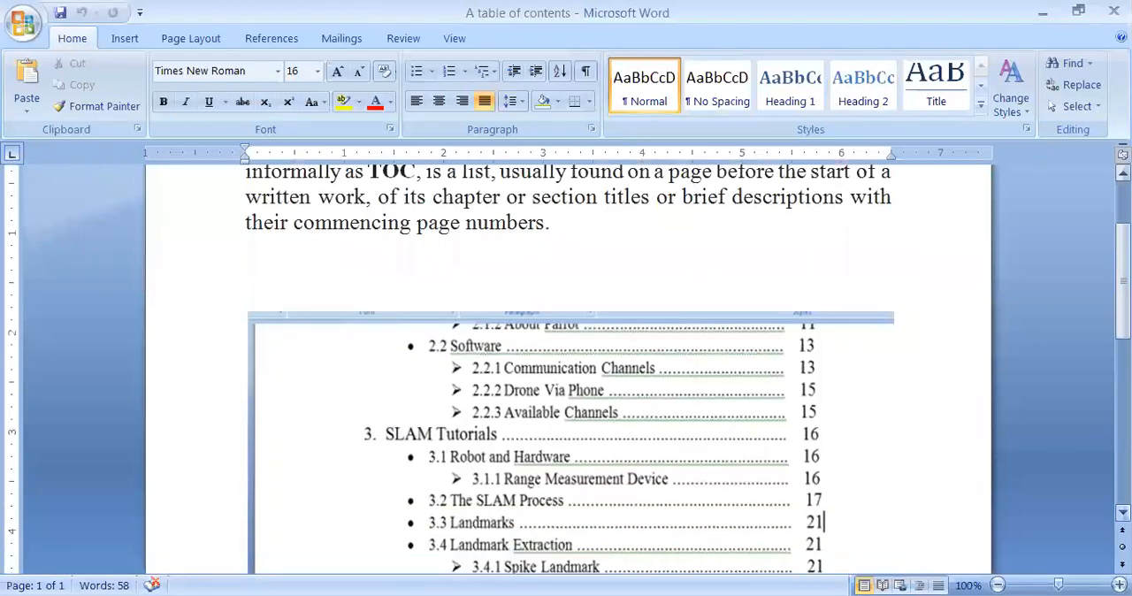
scroll(1122, 371, down, 4)
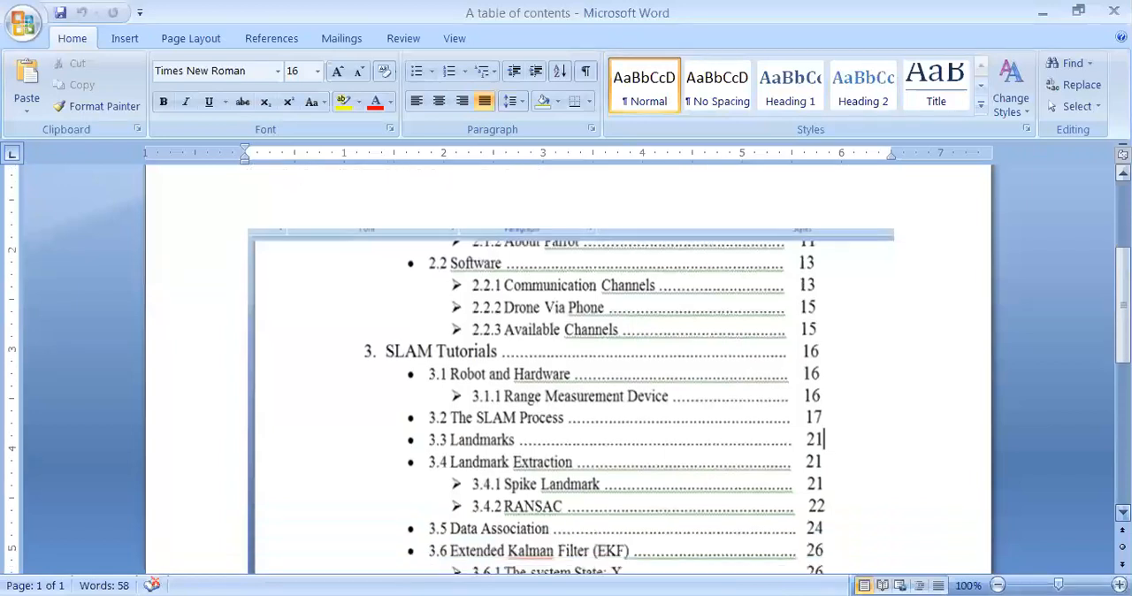
scroll(1123, 371, down, 1)
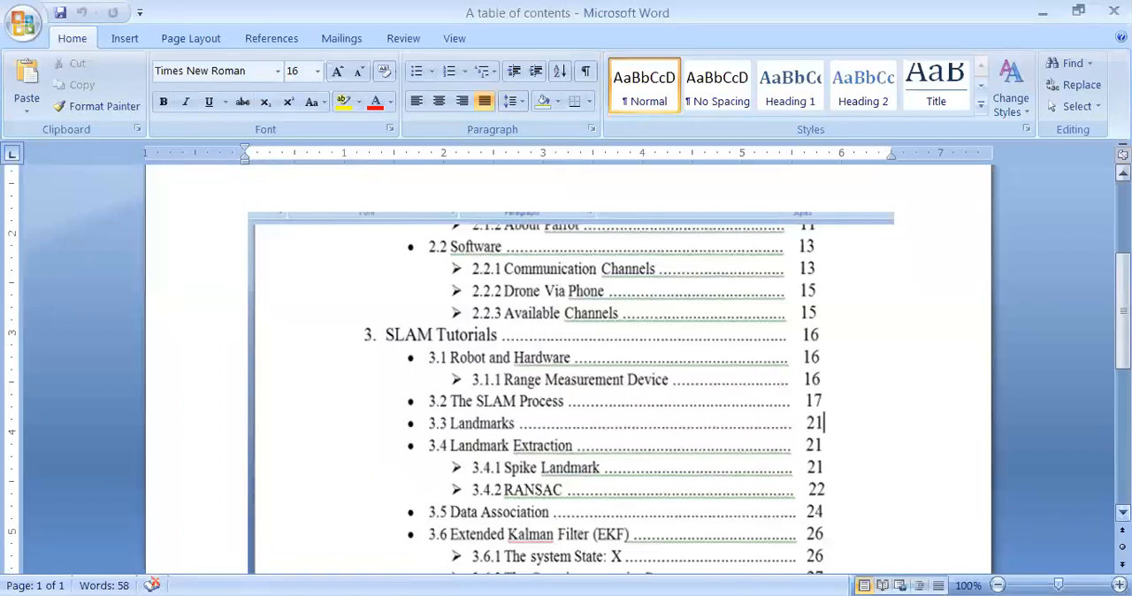
click(1124, 513)
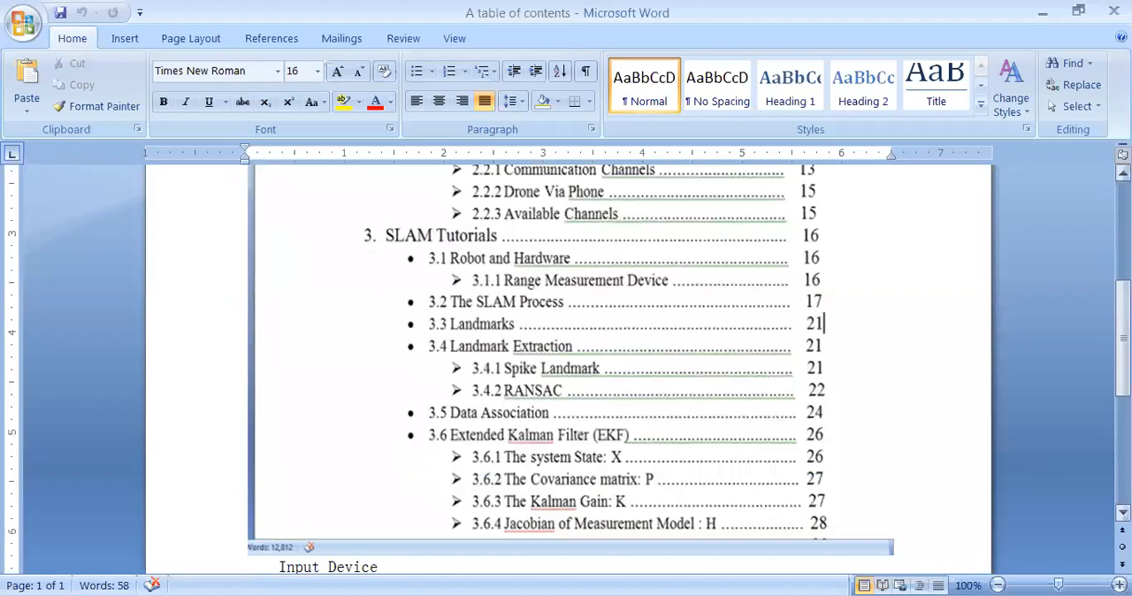
click(1123, 513)
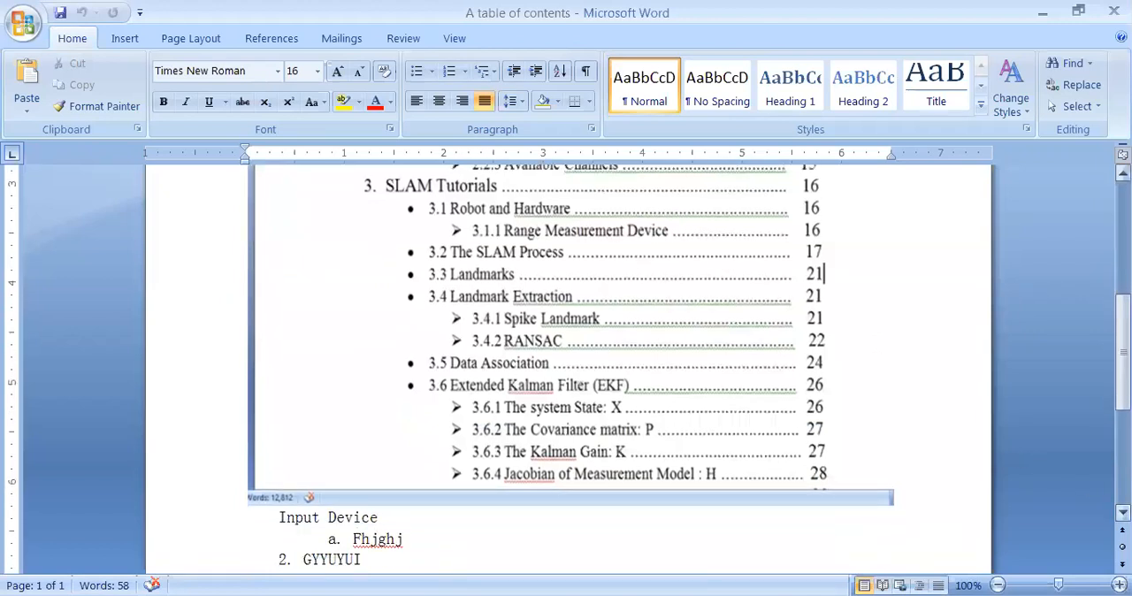
click(278, 517)
key(Delete)
key(Delete)
key(Delete)
key(Delete)
key(Delete)
key(Delete)
key(Delete)
key(Delete)
key(Delete)
key(Delete)
key(Delete)
key(Delete)
key(Delete)
key(Delete)
key(Delete)
key(Delete)
key(Delete)
key(Delete)
key(Delete)
key(Delete)
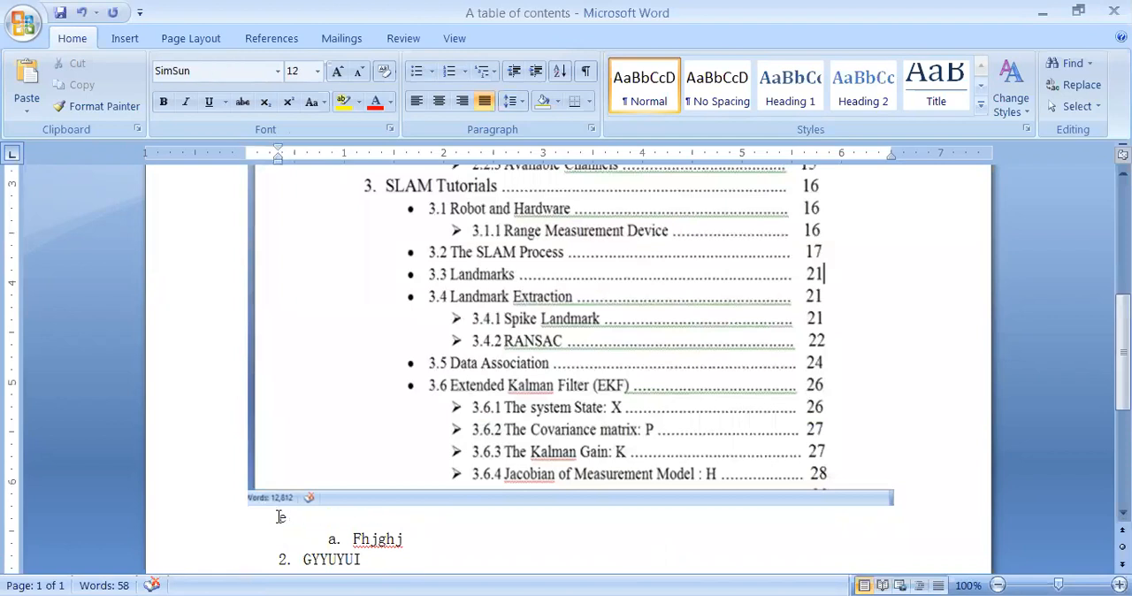
key(Delete)
key(Delete)
key(Delete)
key(Delete)
key(Delete)
key(Delete)
key(Delete)
key(Delete)
key(Delete)
key(Delete)
key(Delete)
key(Delete)
key(Delete)
key(Delete)
key(Delete)
key(Delete)
key(Delete)
key(Delete)
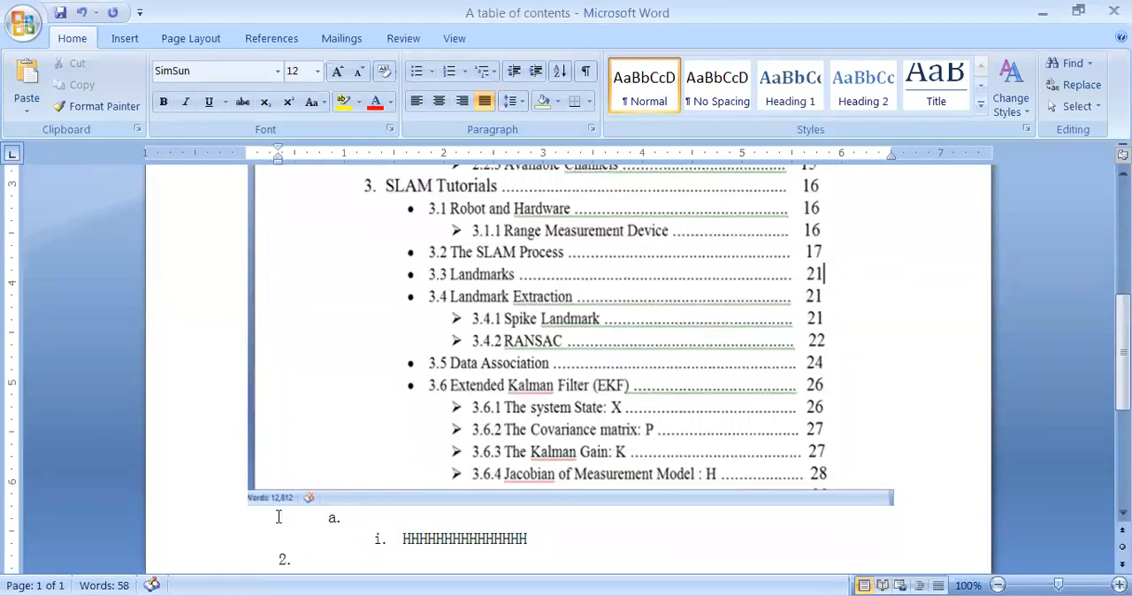
key(Delete)
key(Delete)
key(Delete)
key(Delete)
key(Delete)
key(Delete)
key(Delete)
key(Delete)
key(Delete)
key(Delete)
key(Delete)
key(Delete)
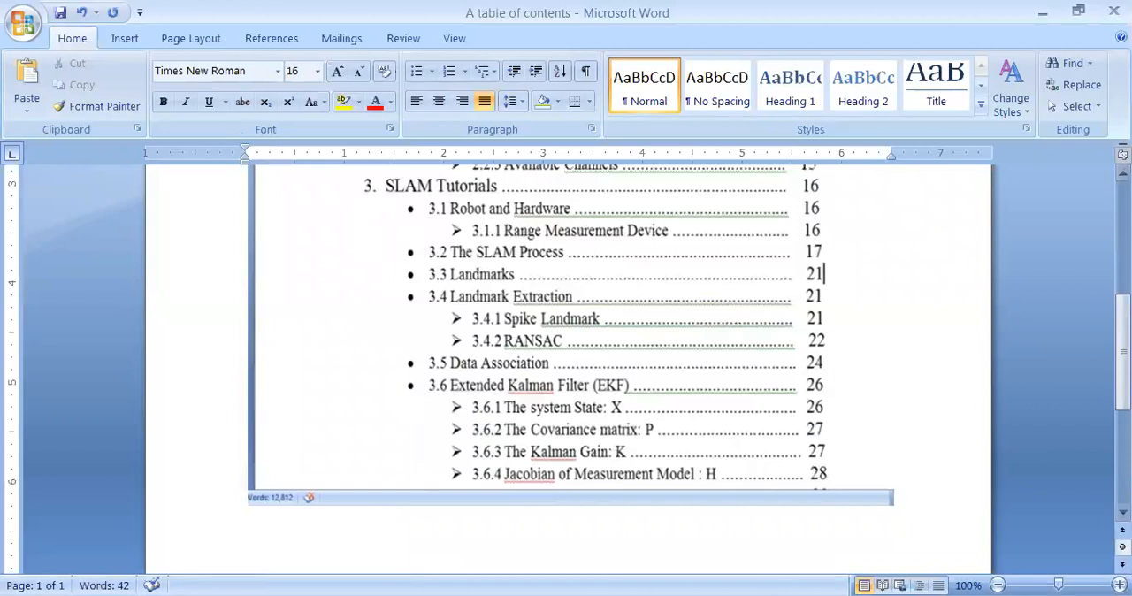
Step: Add an empty paragraph directly below the table-of-contents picture
scroll(566, 354, down, 2)
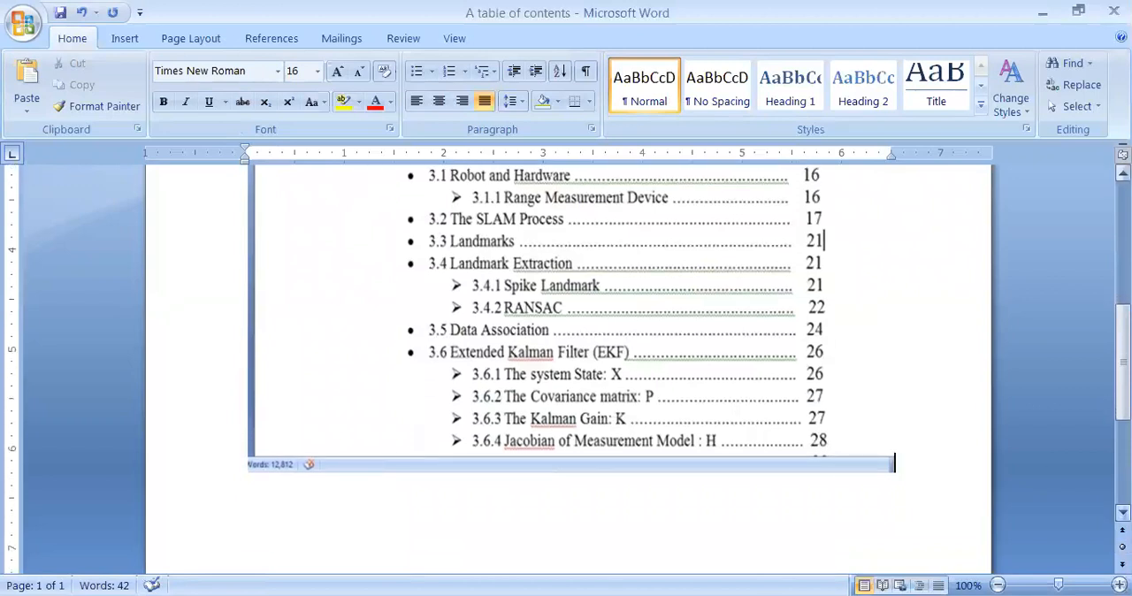
scroll(566, 354, down, 3)
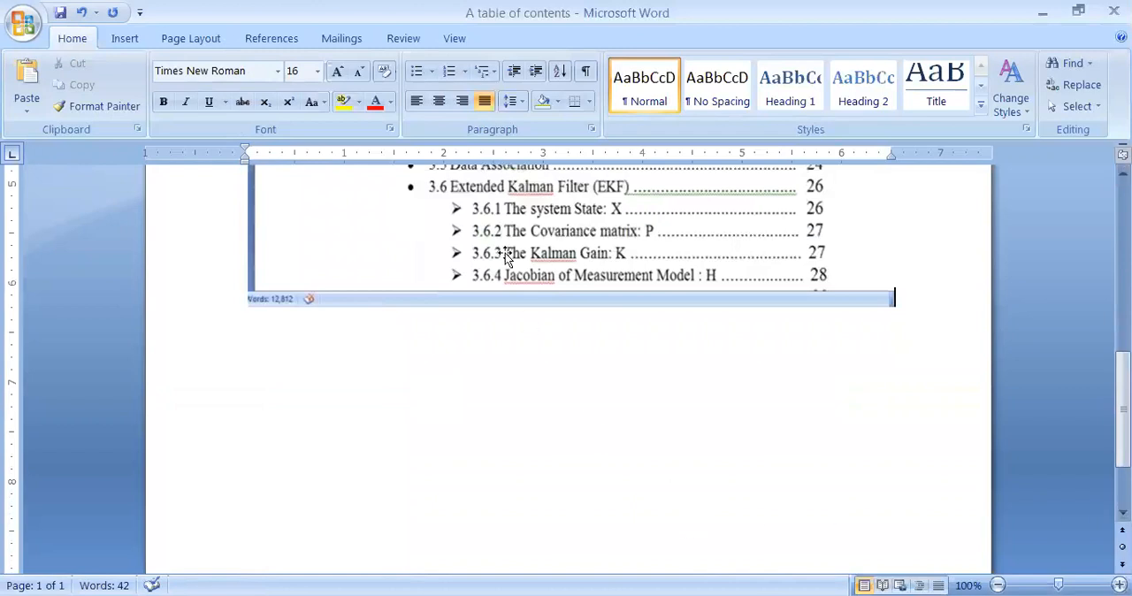
key(Return)
click(447, 75)
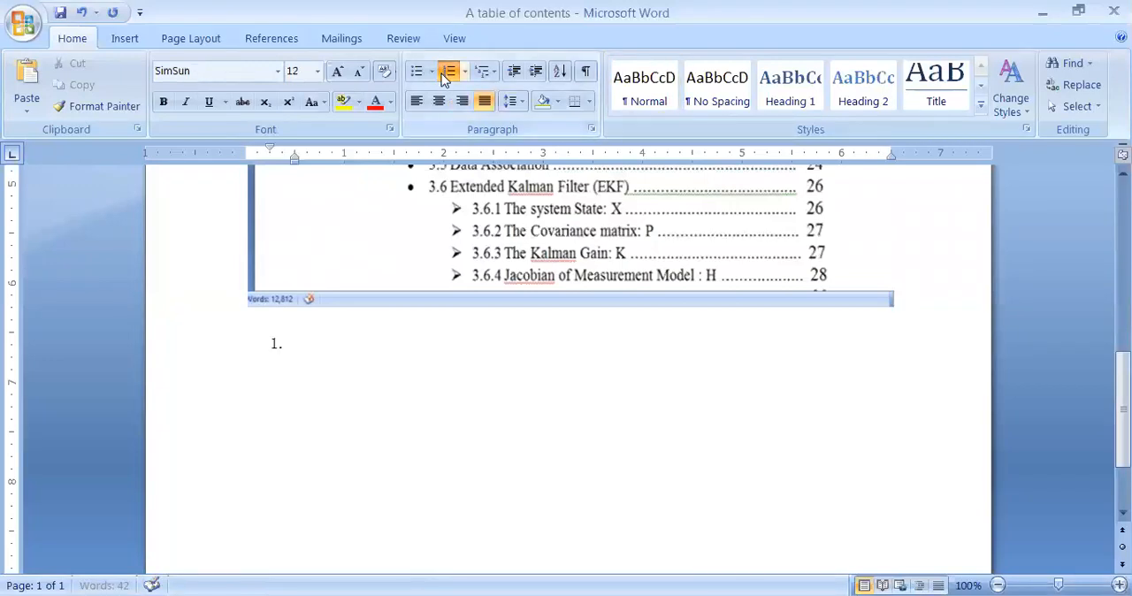
click(316, 72)
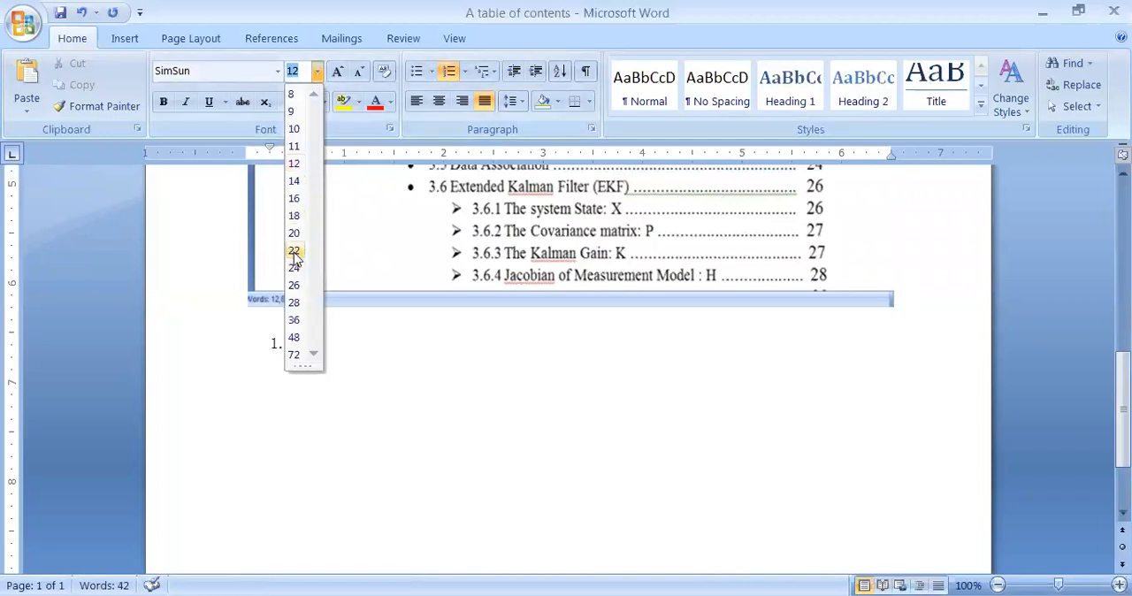
click(294, 251)
key(BackSpace)
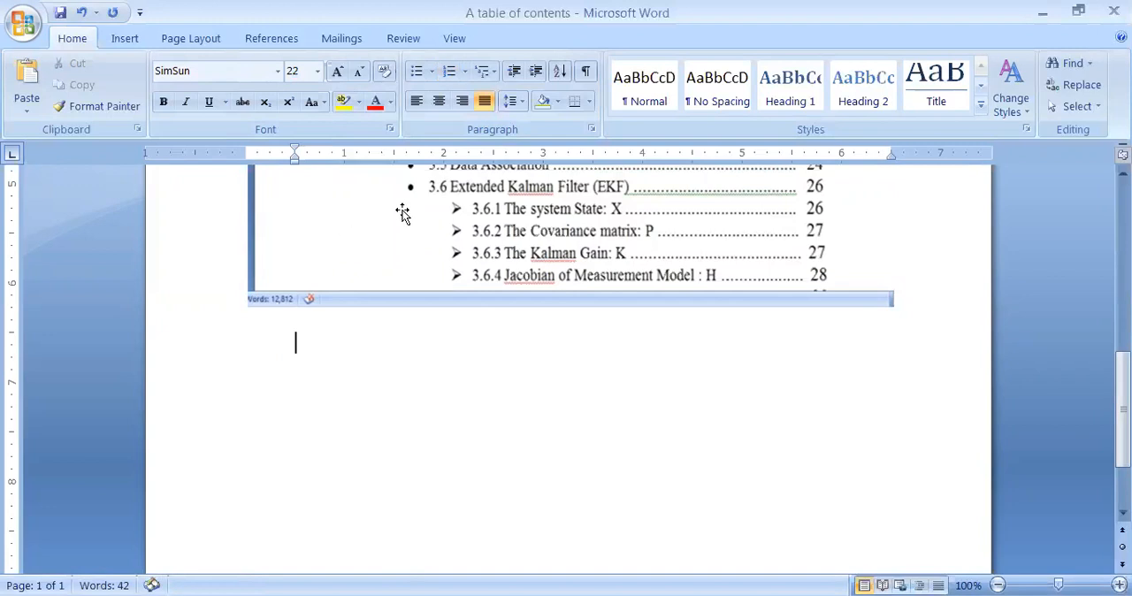
Step: Start a numbered list below the picture with "Input Device" as item 1, and begin the next item
click(449, 73)
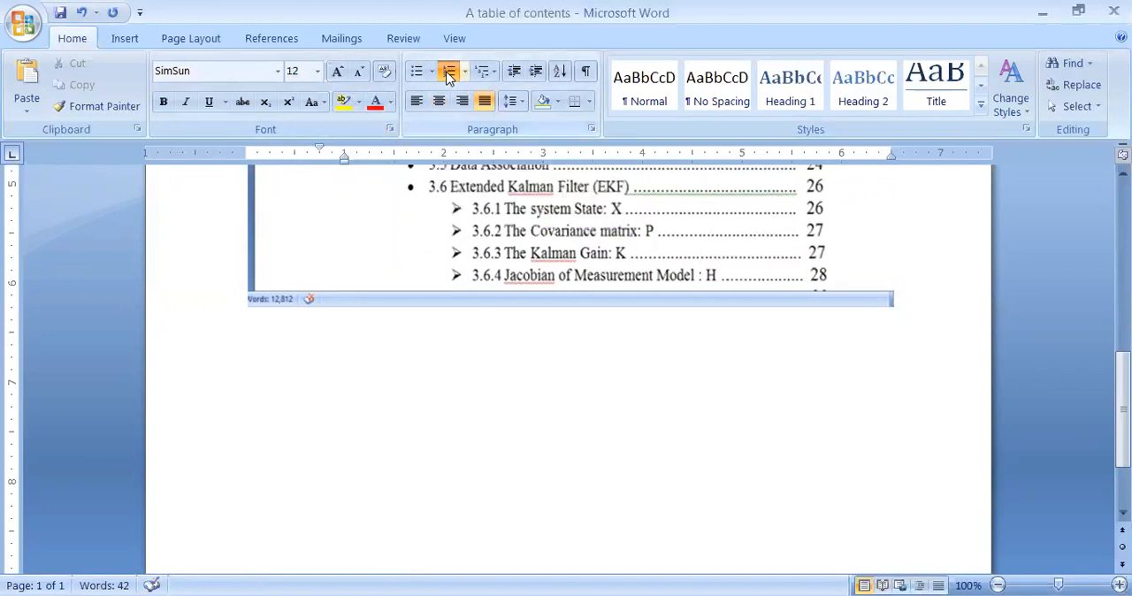
text(Input D)
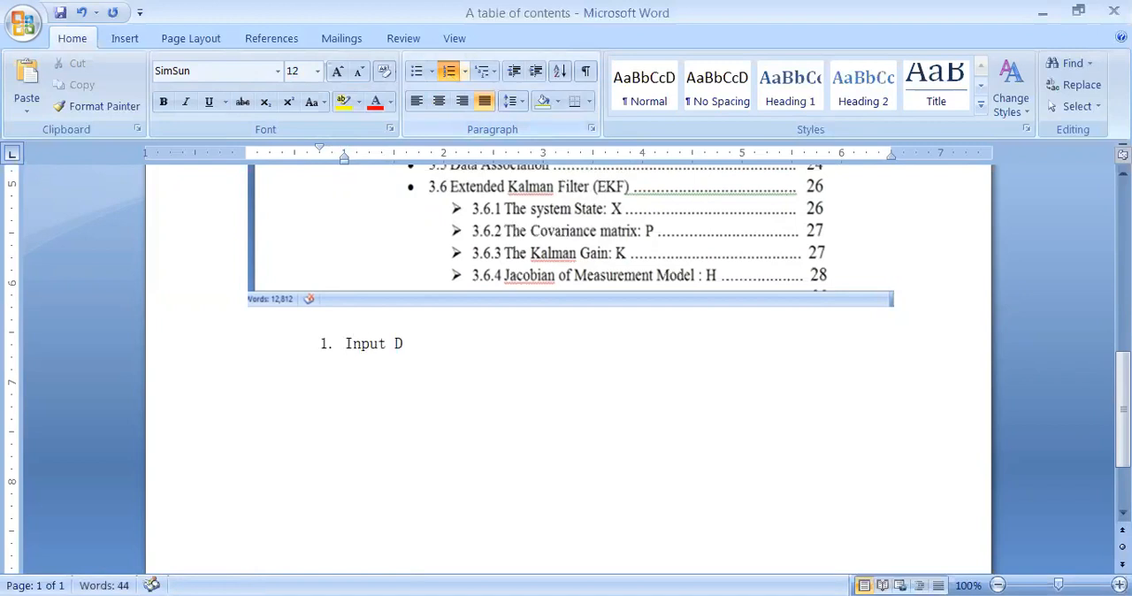
text(evice)
key(Return)
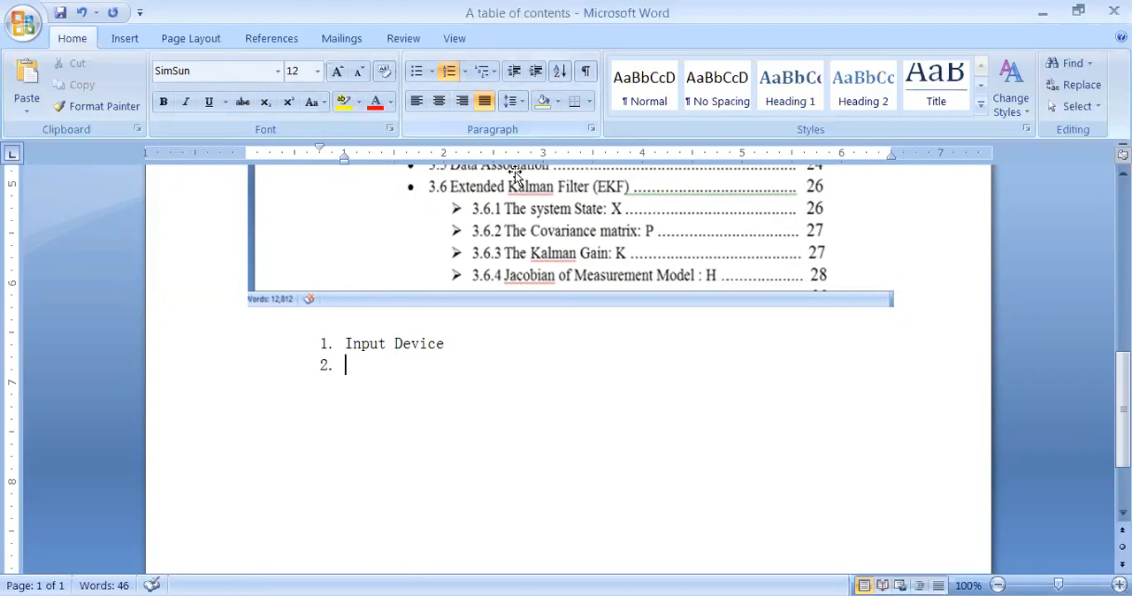
Step: Demote the empty item under "Input Device" to the second list level (a.)
click(464, 73)
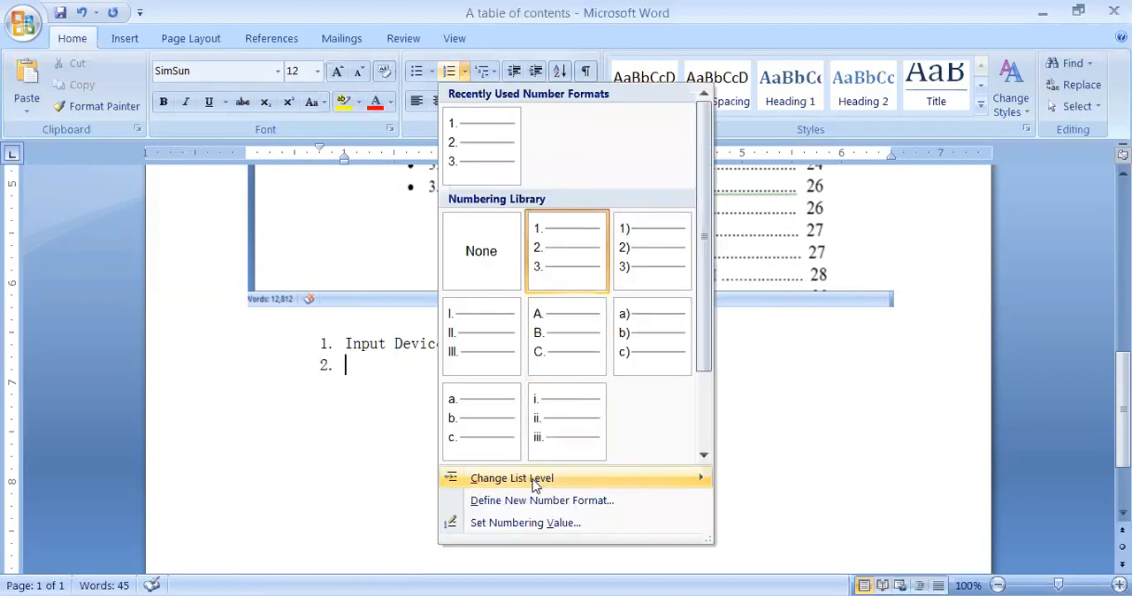
mouse_move(533, 483)
mouse_move(610, 482)
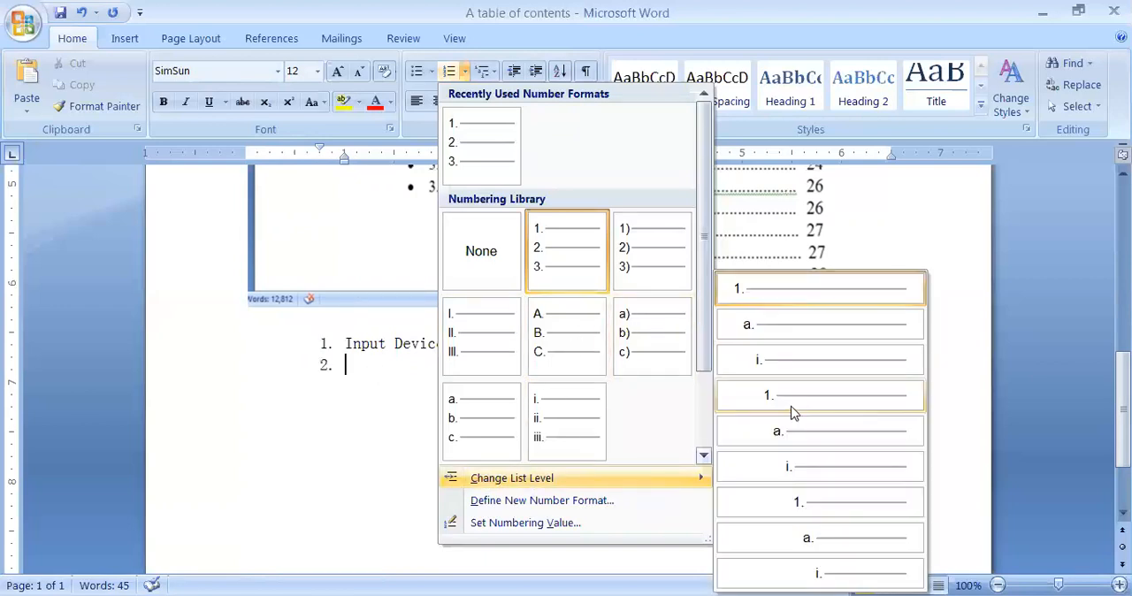
click(775, 326)
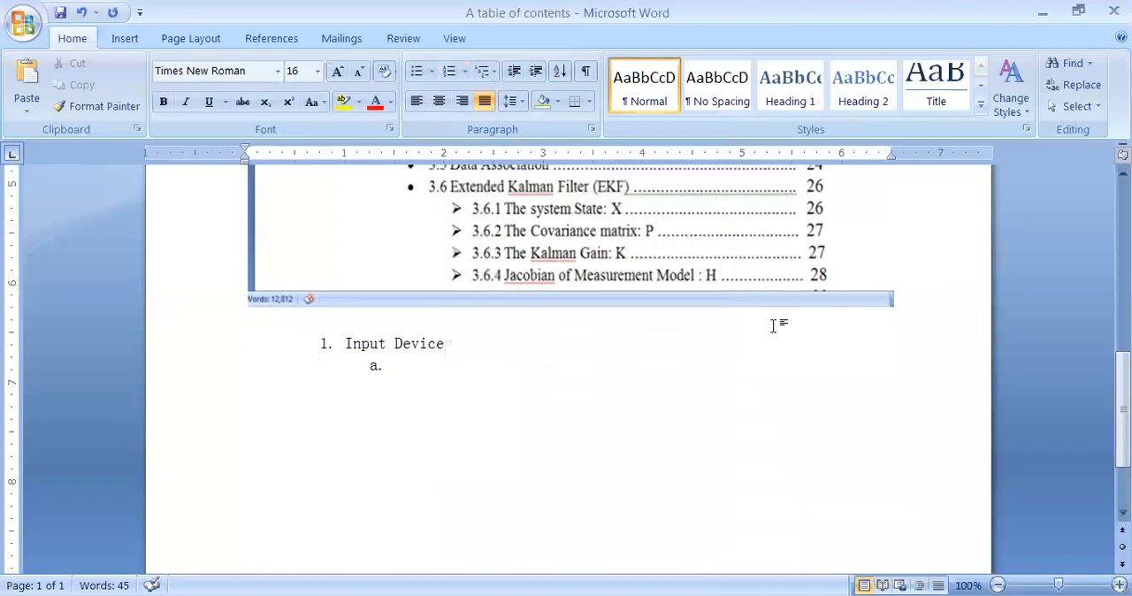
Step: Enter "Keyboard" and "Mouse" as lettered sub-items of "Input Device", and begin another sub-item
click(395, 343)
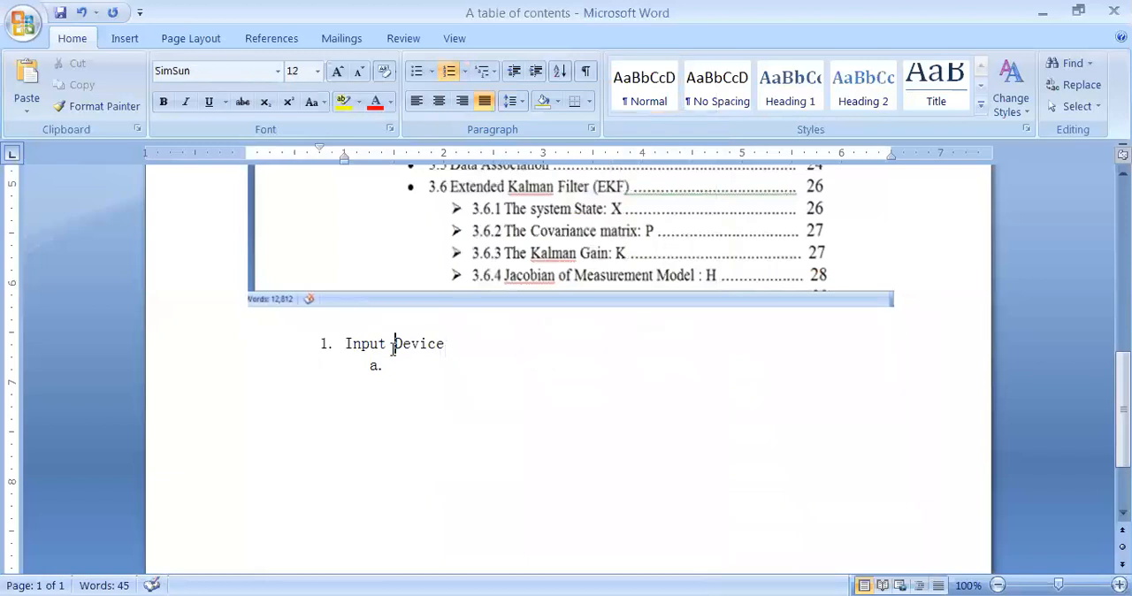
click(391, 365)
text(Keyboard)
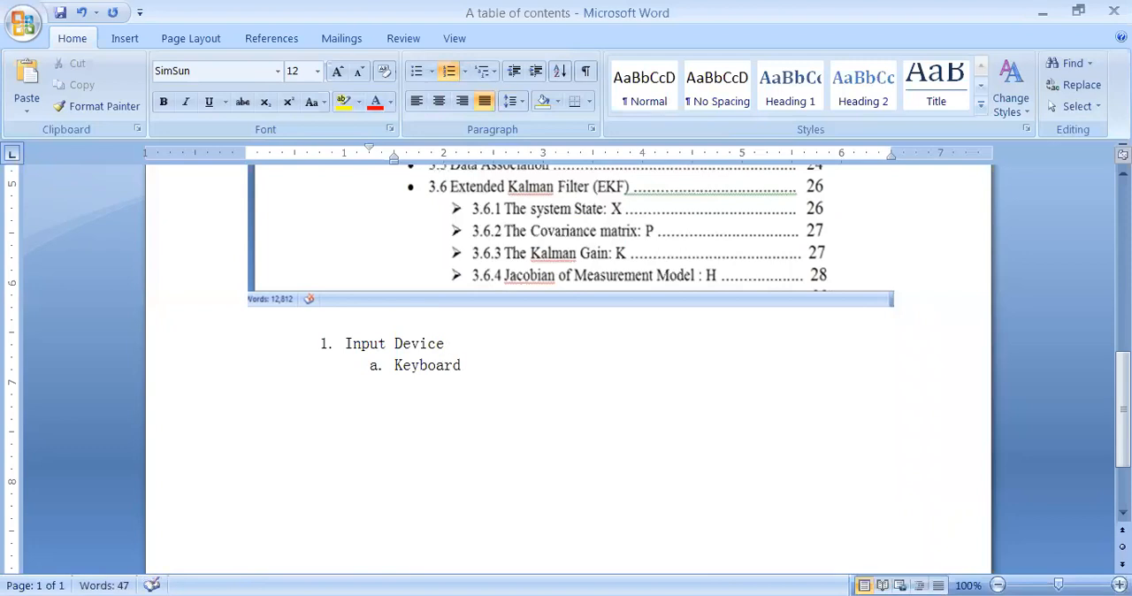
key(Return)
text(Mouse)
key(Return)
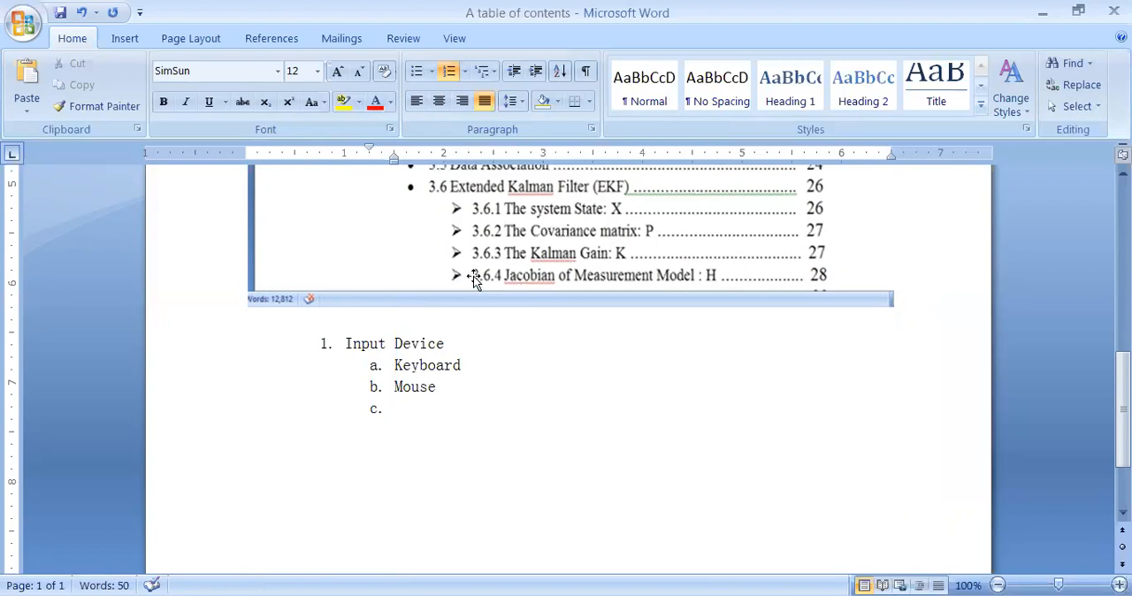
click(453, 77)
click(464, 70)
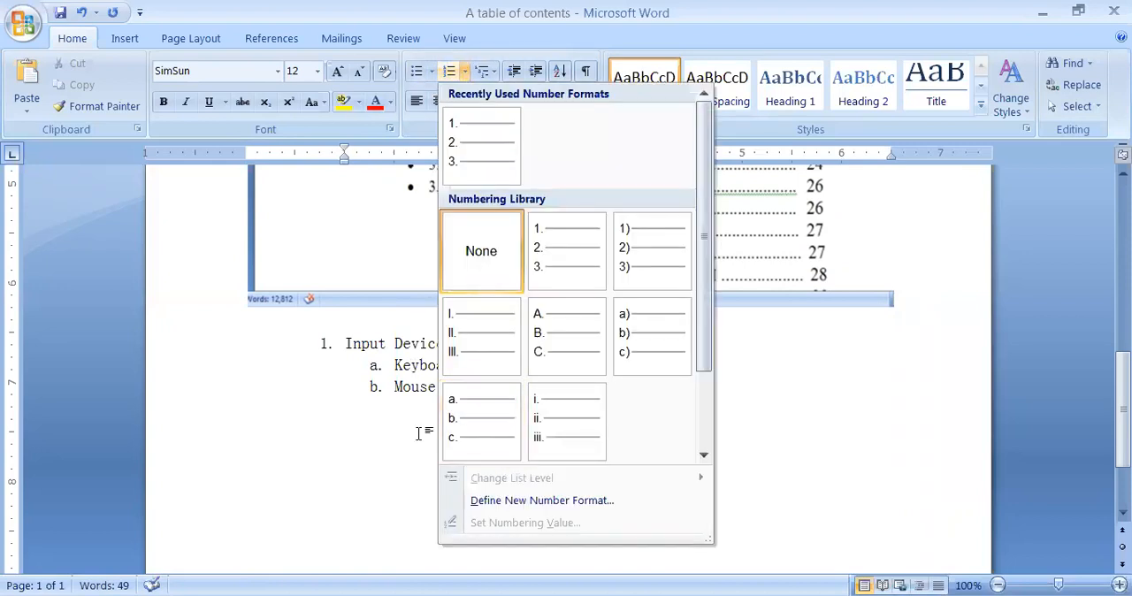
click(420, 434)
drag(396, 387, 448, 388)
click(445, 388)
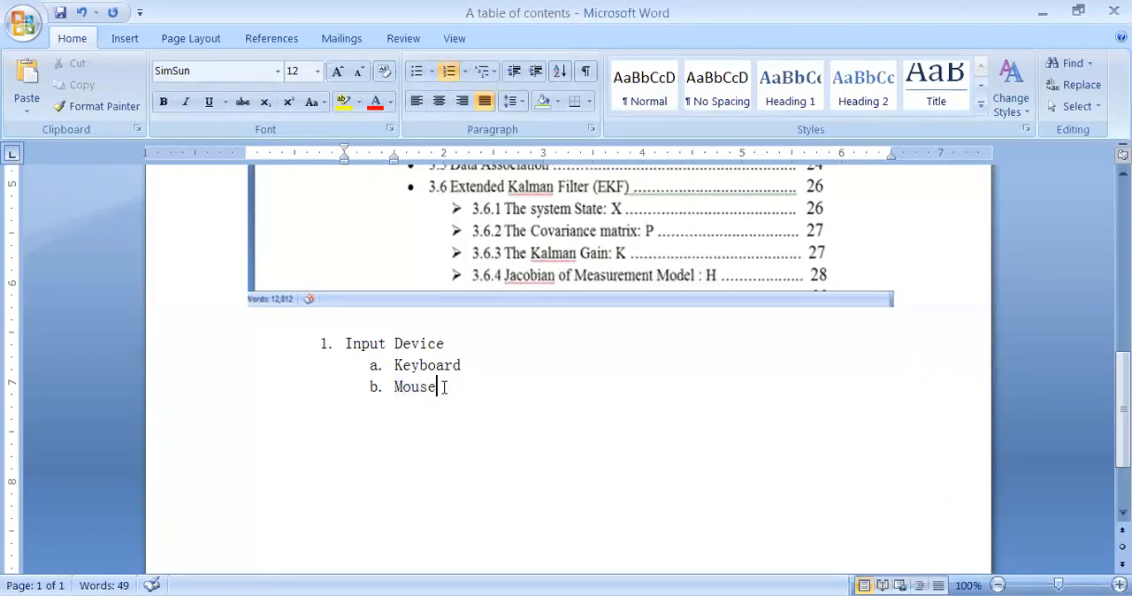
key(Return)
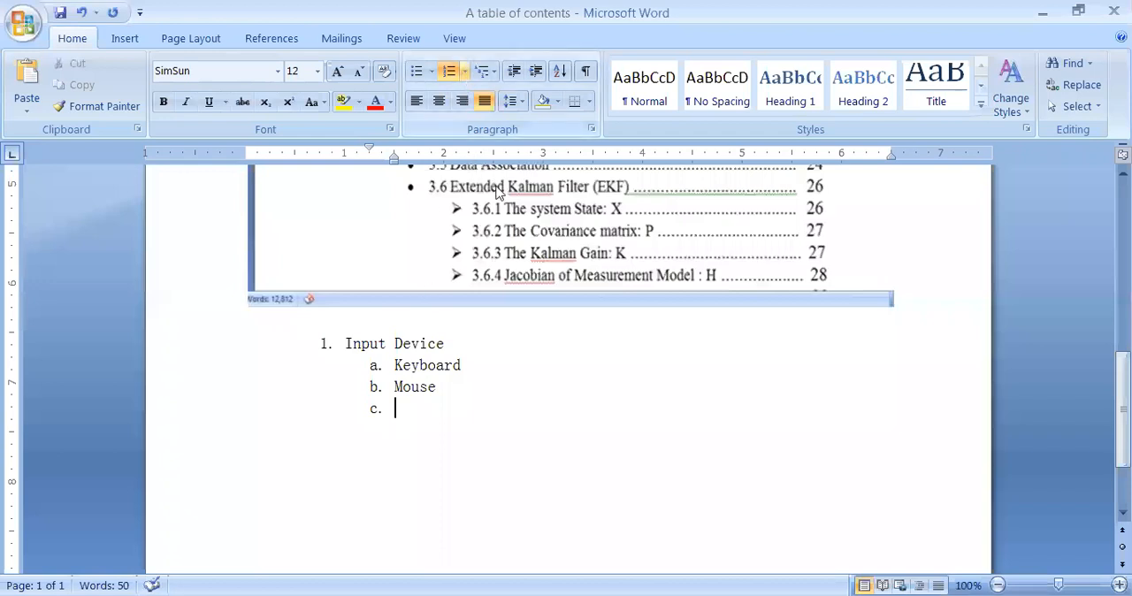
Step: Demote the empty item under "Mouse" to the third list level (i.)
click(466, 70)
mouse_move(543, 480)
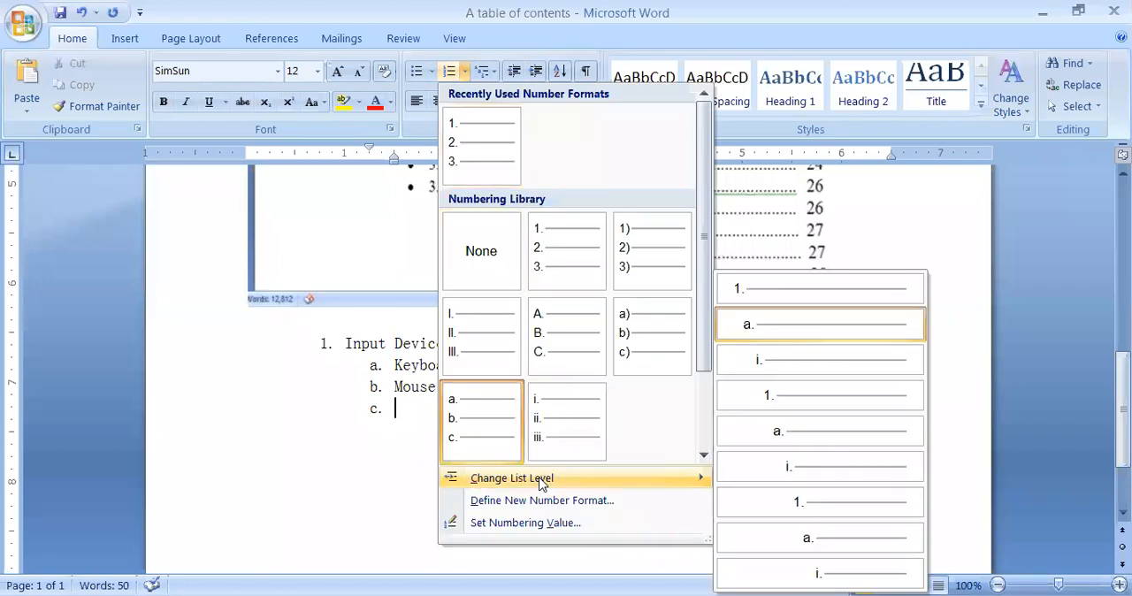
click(783, 347)
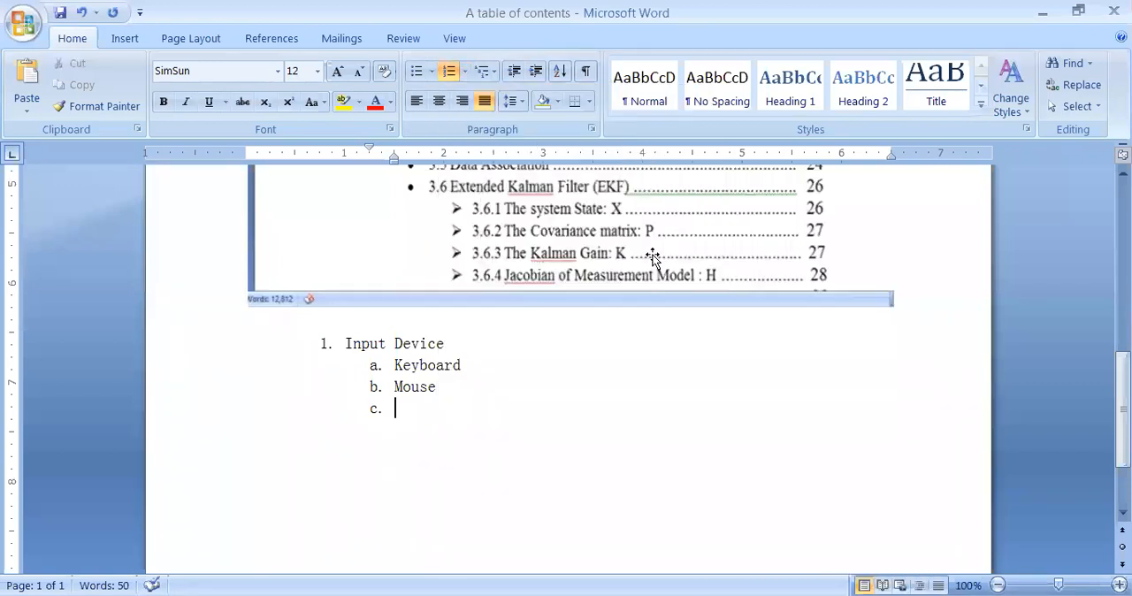
click(466, 72)
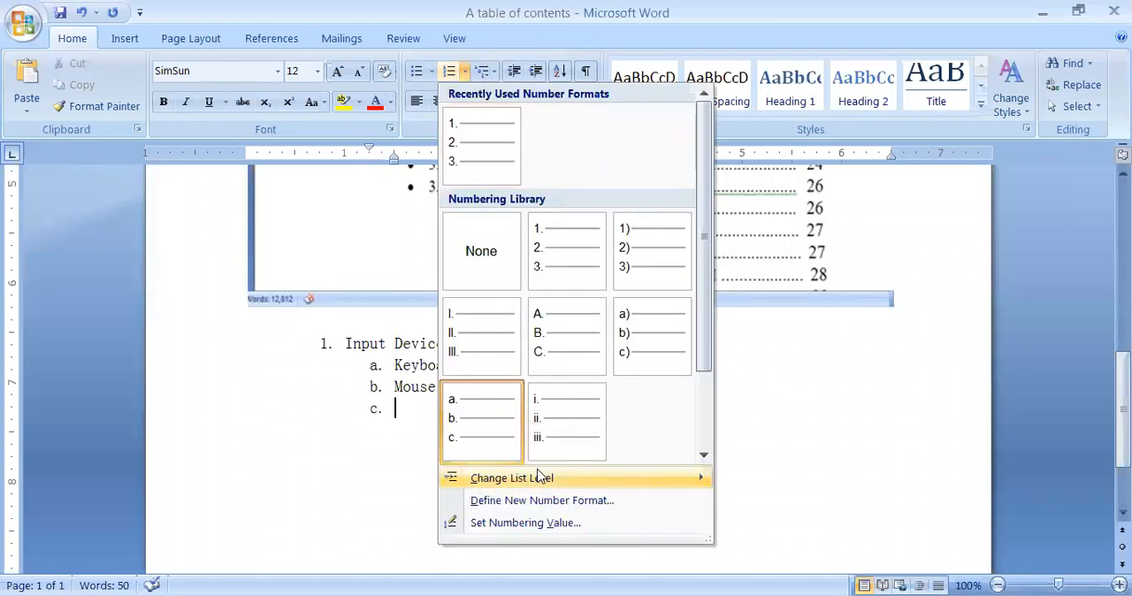
mouse_move(541, 478)
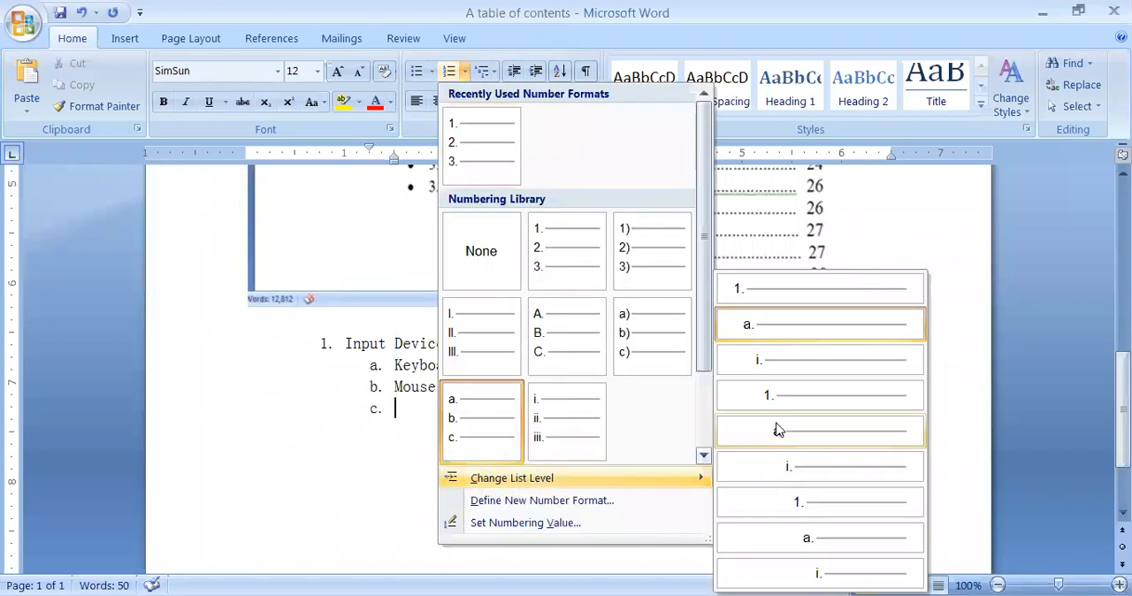
click(777, 361)
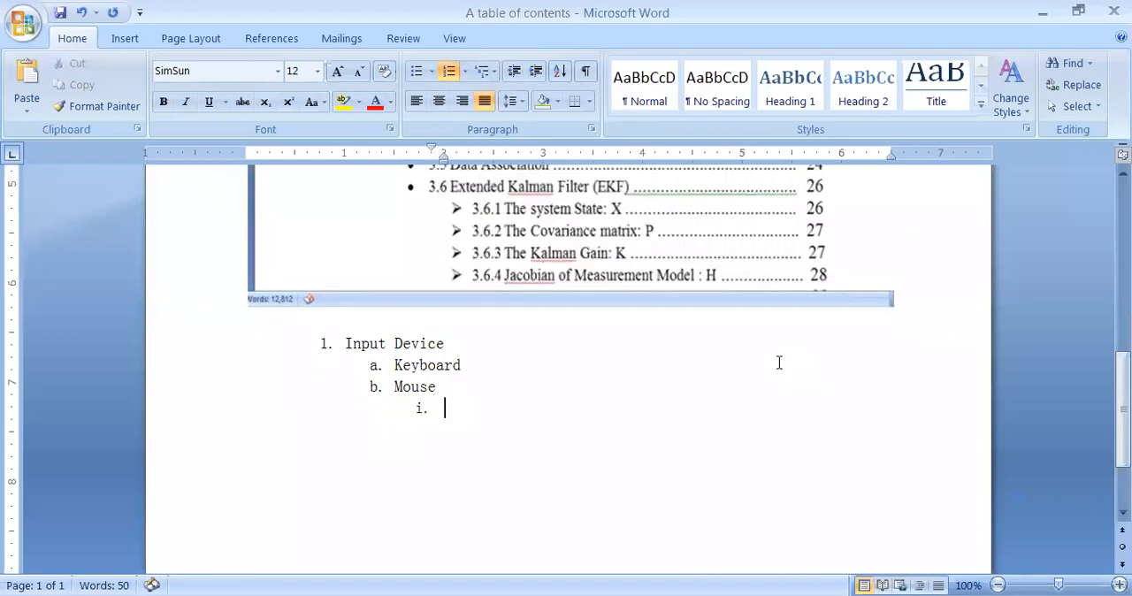
Step: Enter "Optical" and "Mechanical" as third-level items under "Mouse"
text(OPtical)
key(Return)
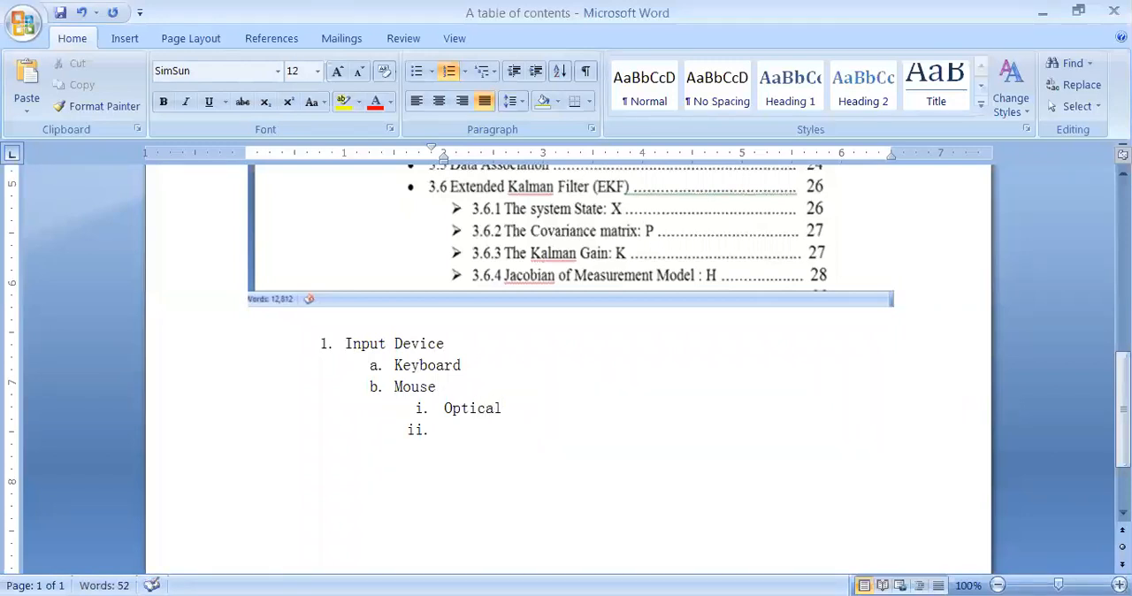
text(Mechanical)
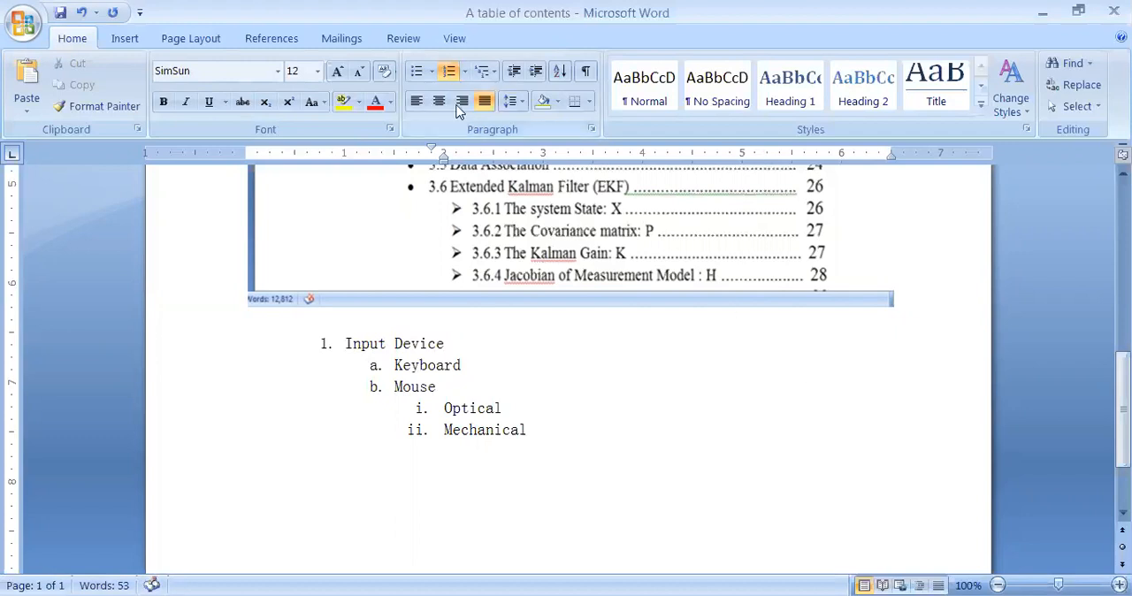
Step: Add a new item after "Mechanical" and promote it to the first list level (2.)
click(465, 71)
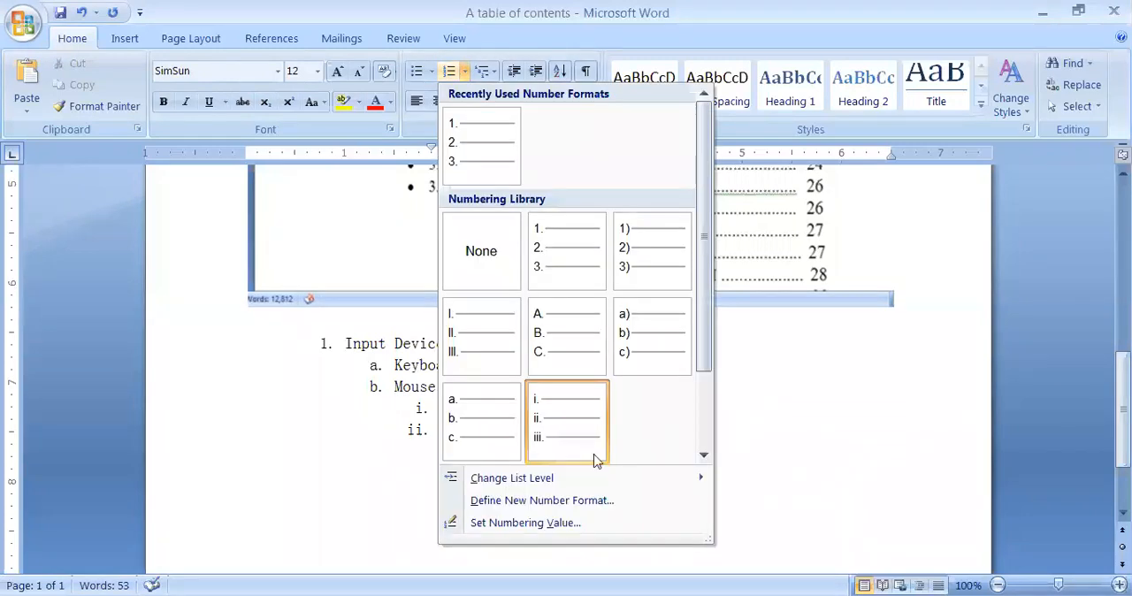
mouse_move(551, 483)
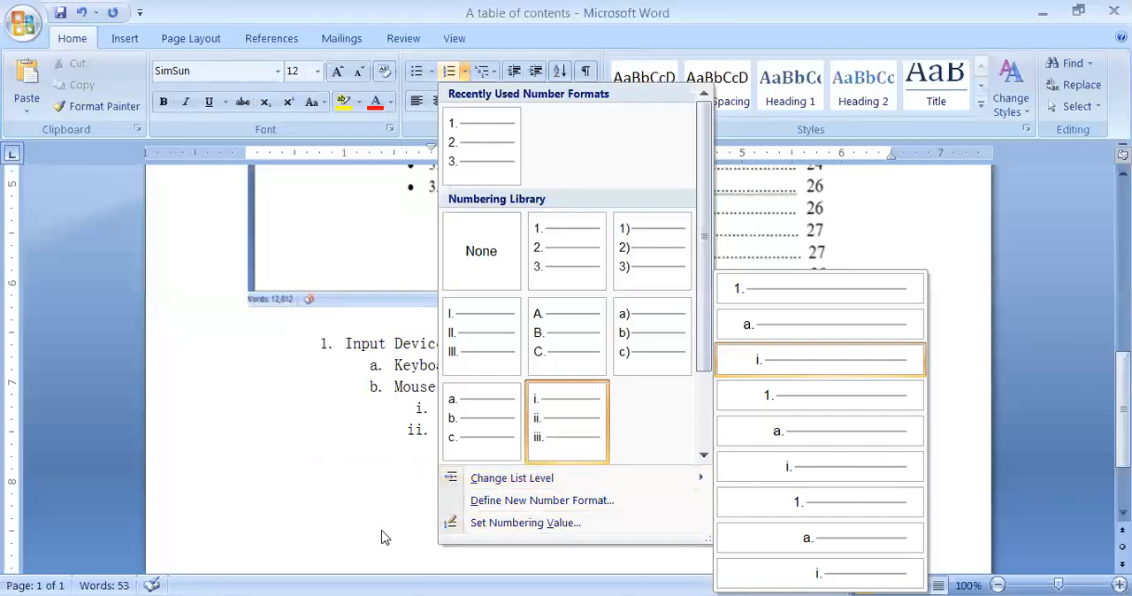
key(Escape)
key(Return)
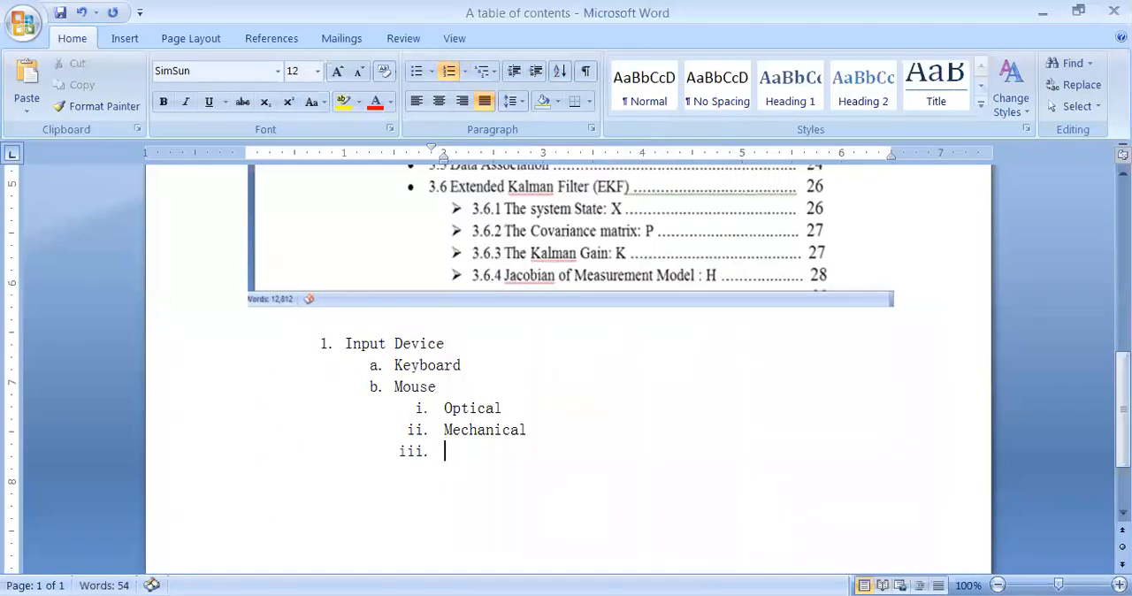
click(464, 71)
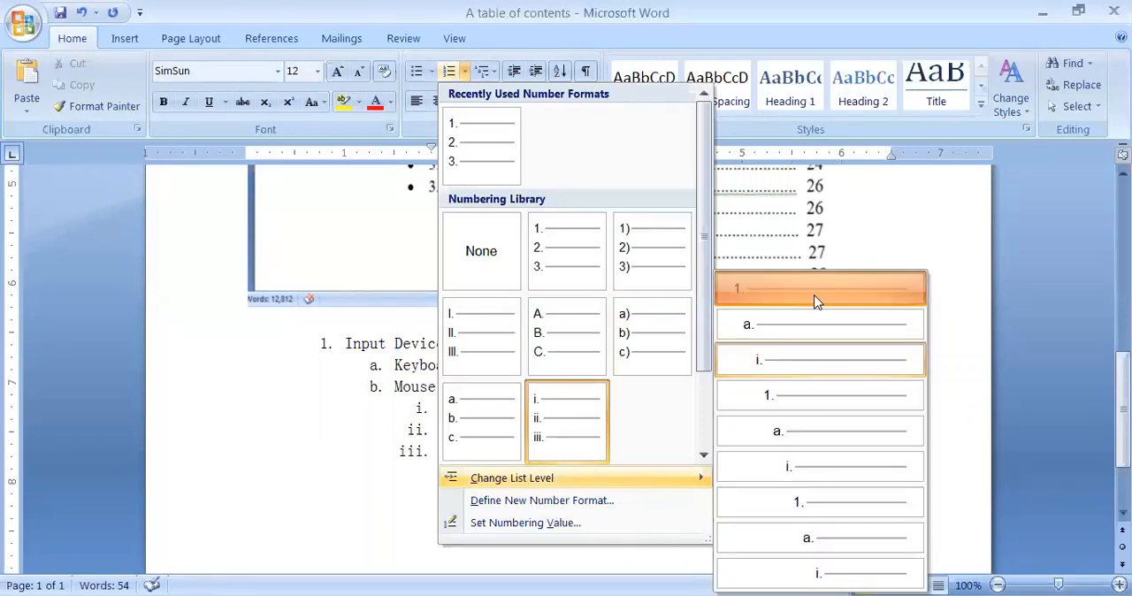
click(816, 289)
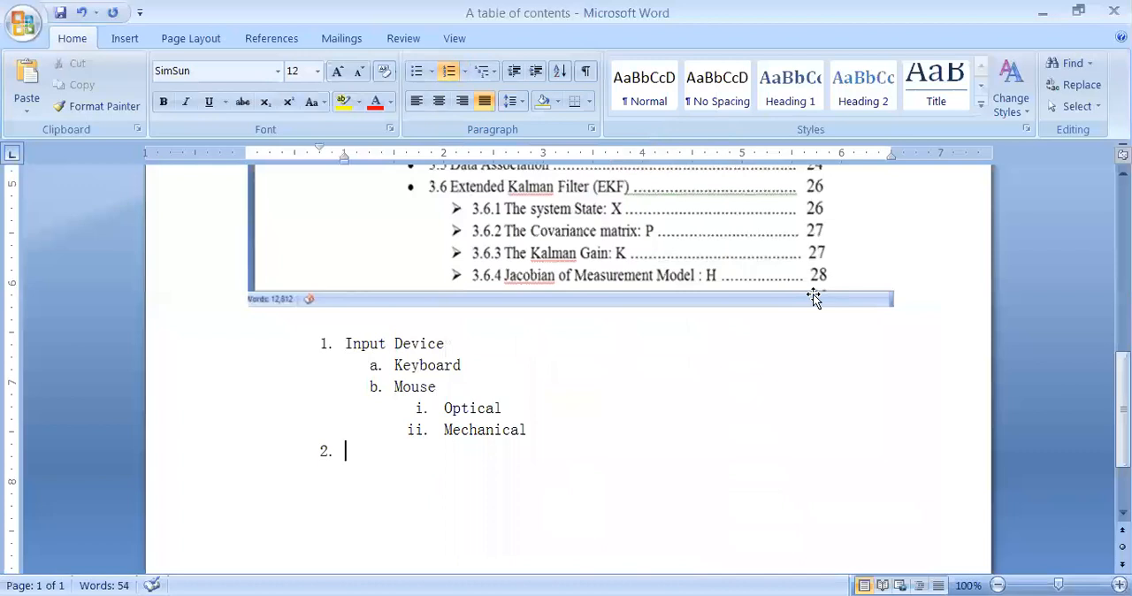
Step: Enter "Output" as the second top-level item and demote the empty item under it to the second level (a.)
text(Output)
key(Return)
click(467, 75)
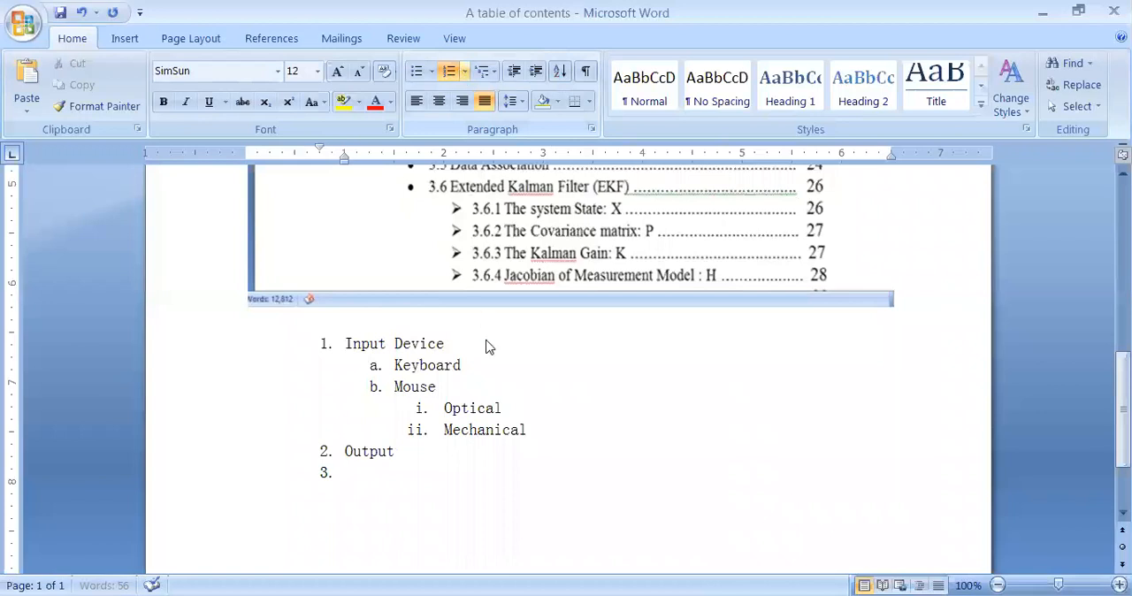
mouse_move(637, 477)
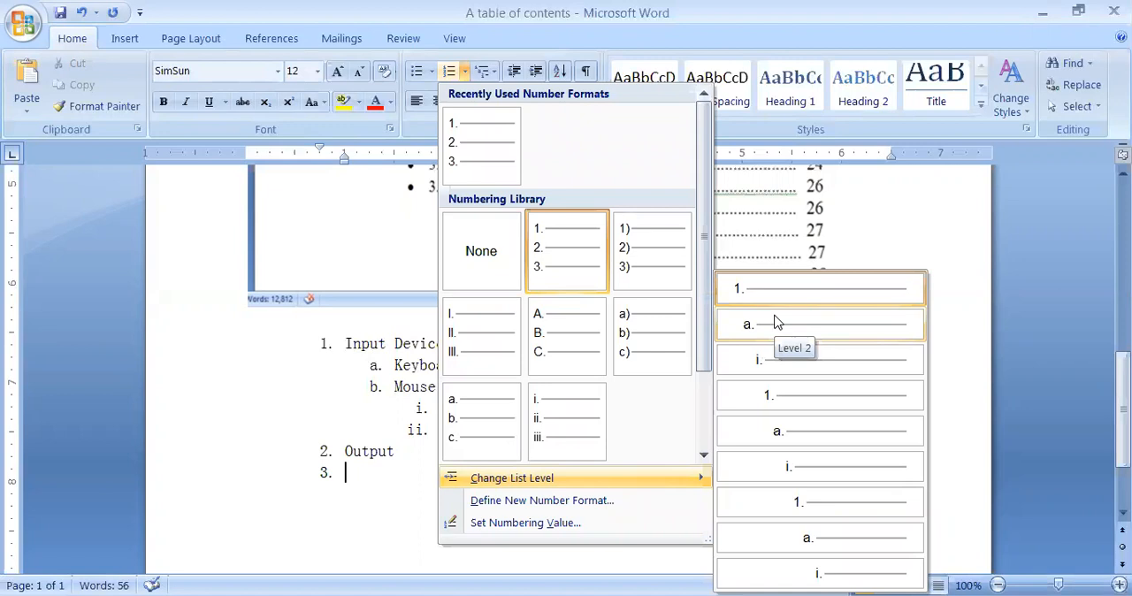
click(777, 322)
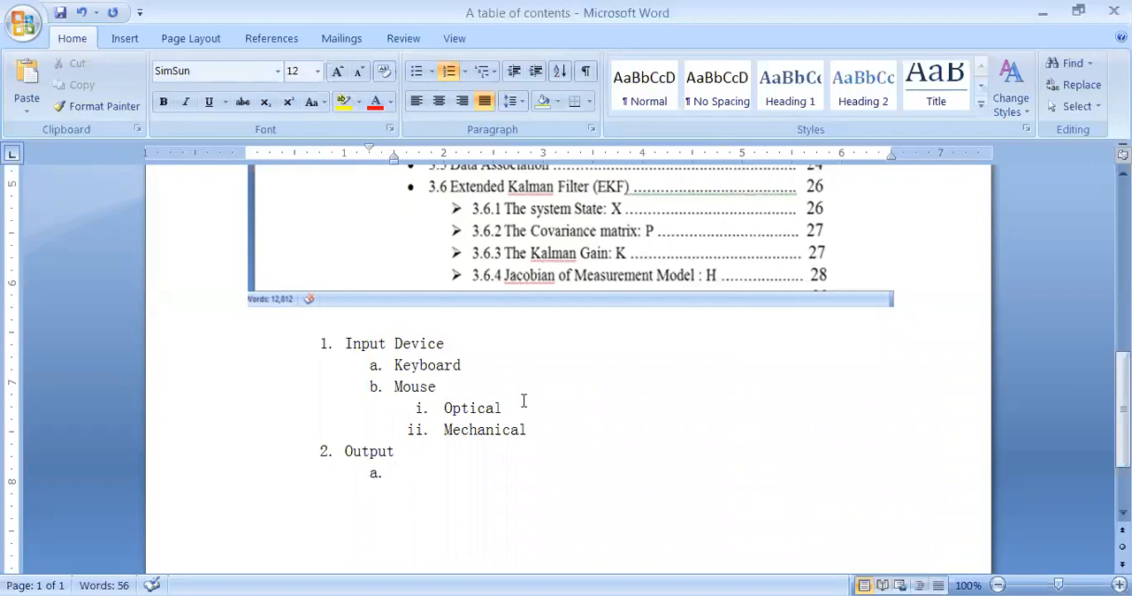
Step: Enter "Monitor" and "Printer" as lettered sub-items of "Output", and begin another sub-item
text(moni)
key(Return)
click(430, 474)
text(tor)
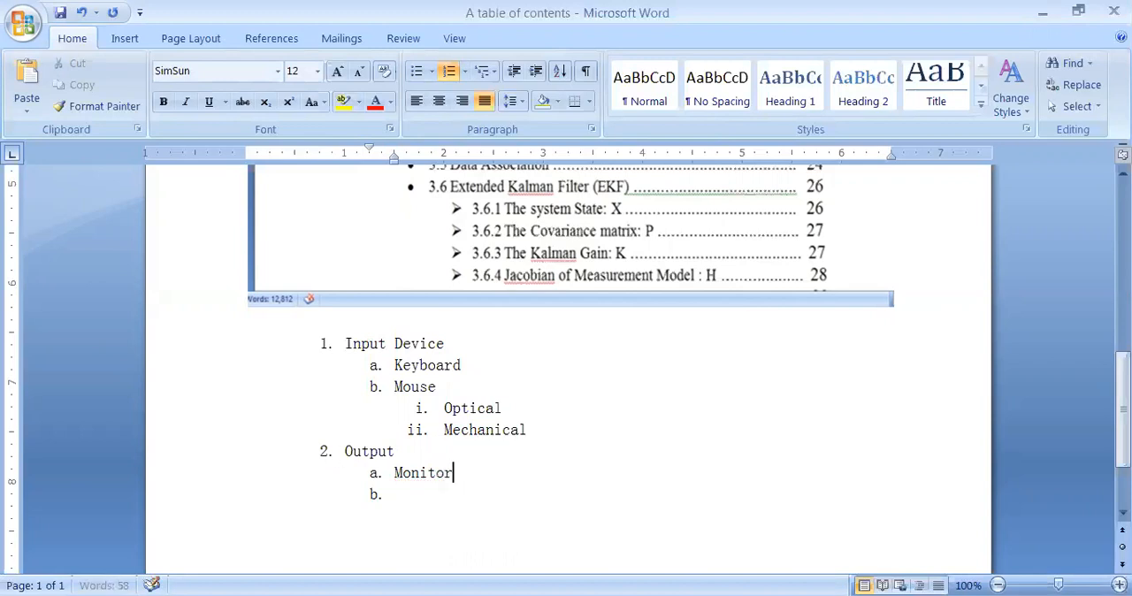
click(401, 502)
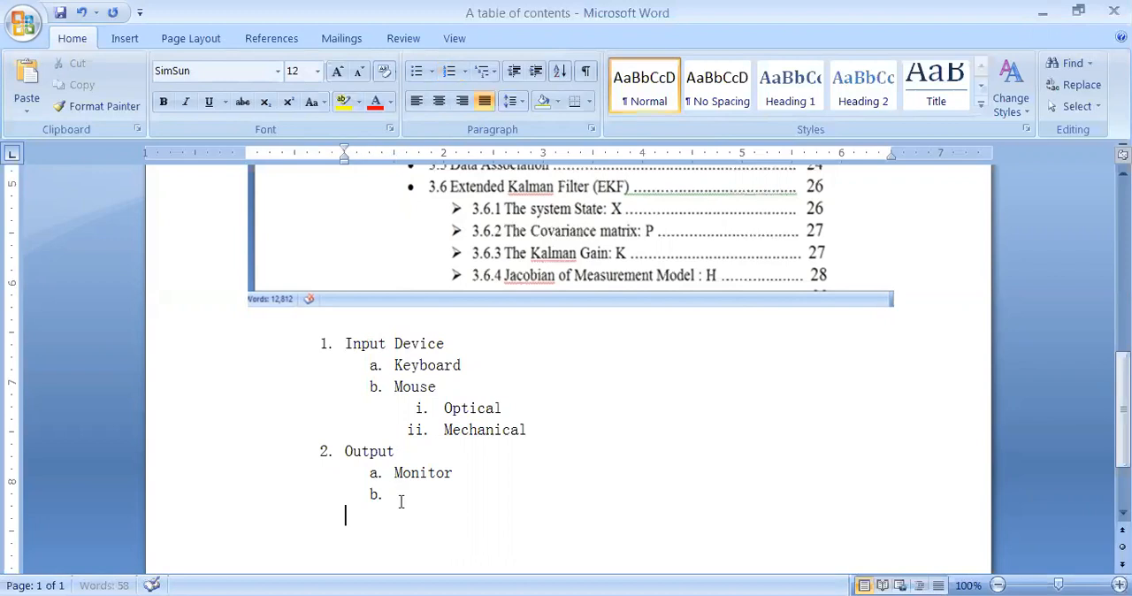
text(Pr)
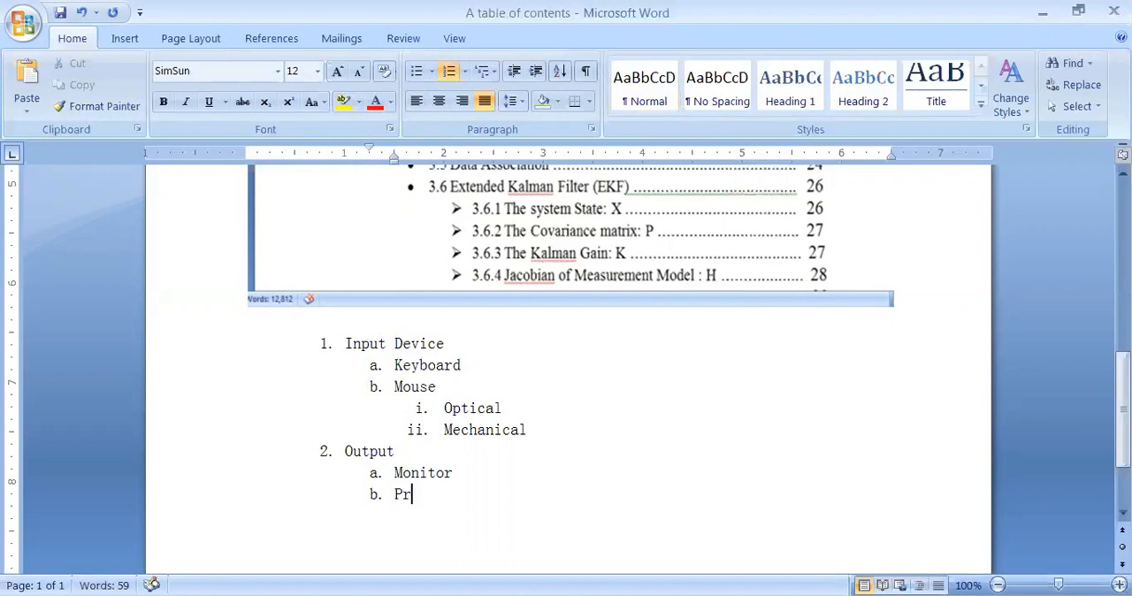
text(inter)
key(Return)
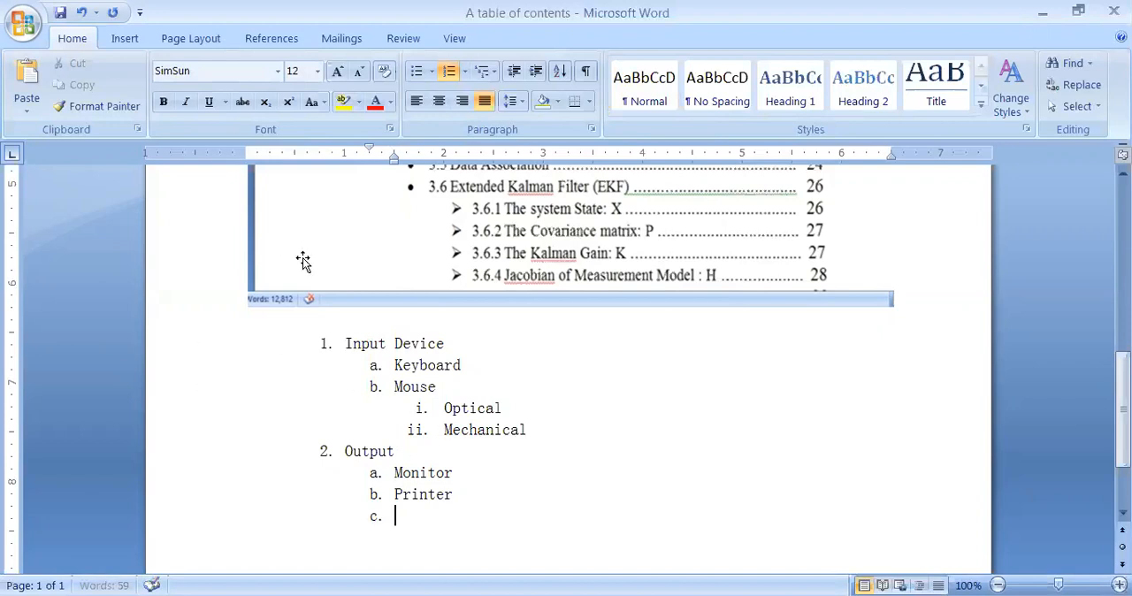
Step: Demote the empty item under "Printer" to the third list level (i.)
click(466, 72)
mouse_move(506, 488)
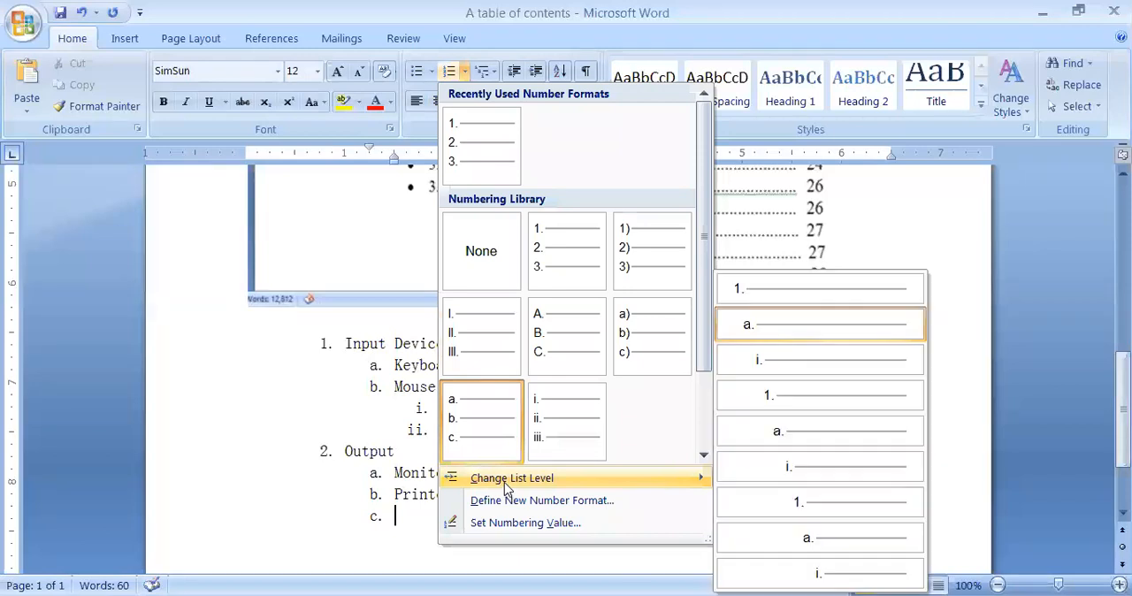
click(799, 360)
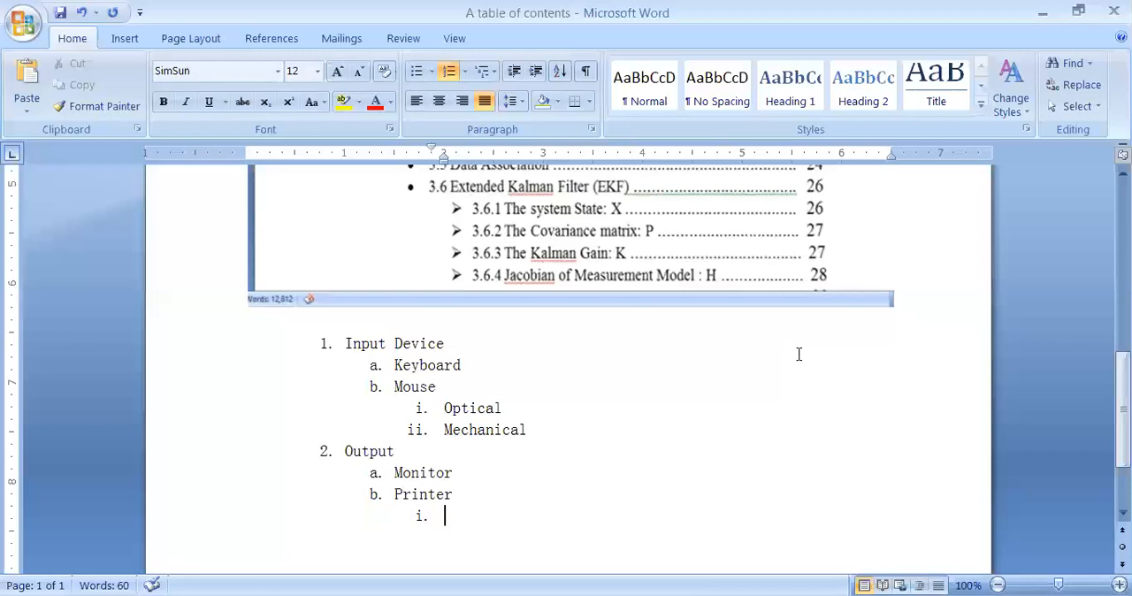
Step: Promote the empty item under "Printer" to the first list level and end the numbered list there
key(shift+Tab)
key(shift+Tab)
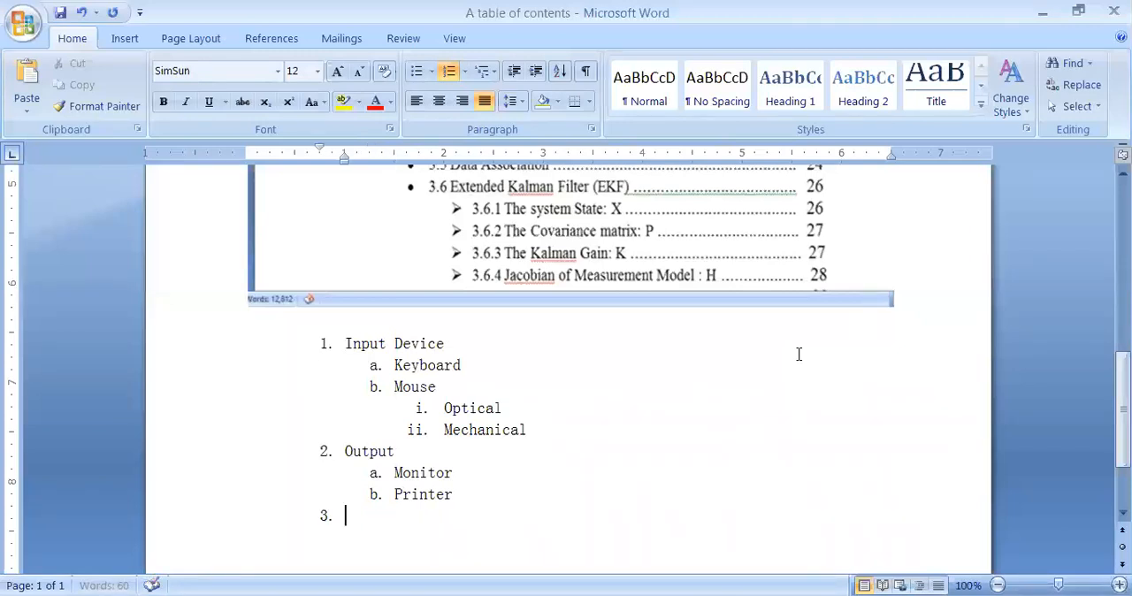
key(Return)
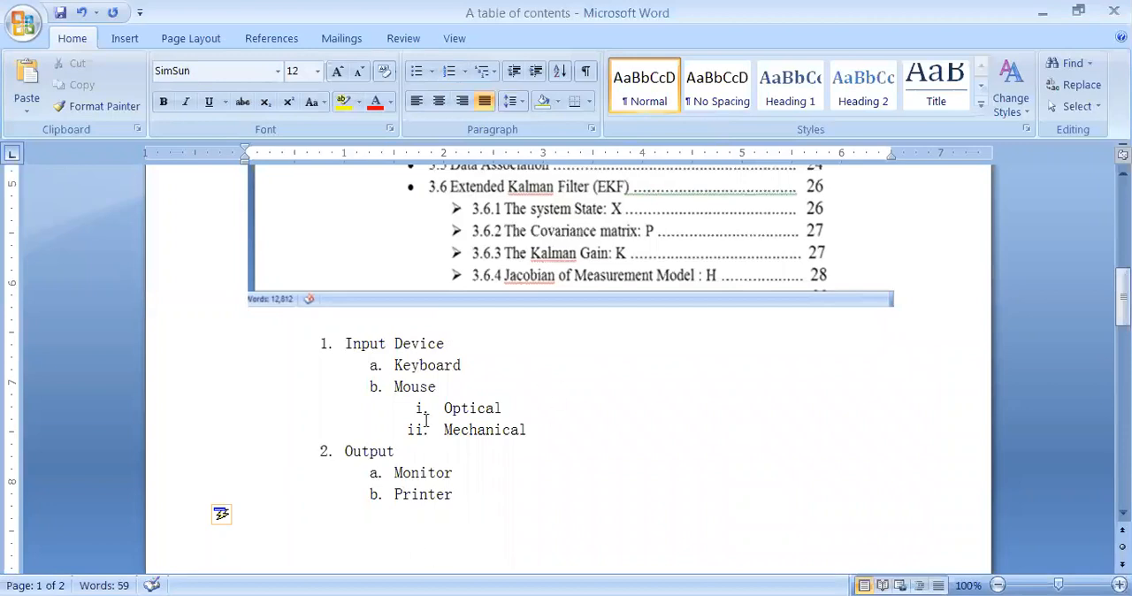
Step: Start a new numbered list below the first with "Input device" and demote the following empty item to the second level (a.)
click(449, 74)
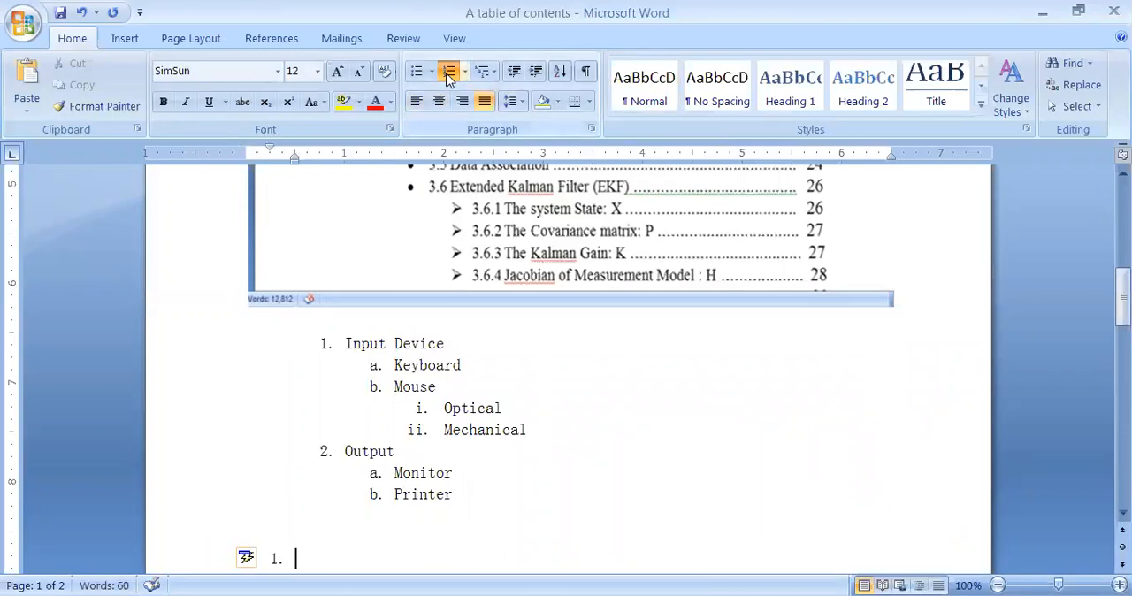
text(Input)
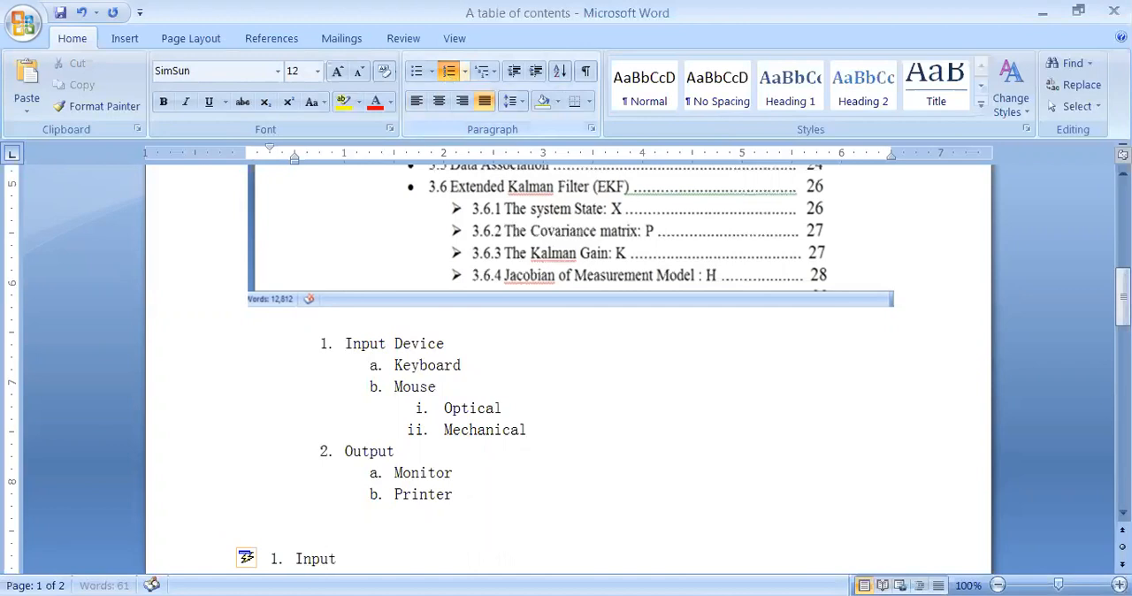
text( device)
key(ctrl+Return)
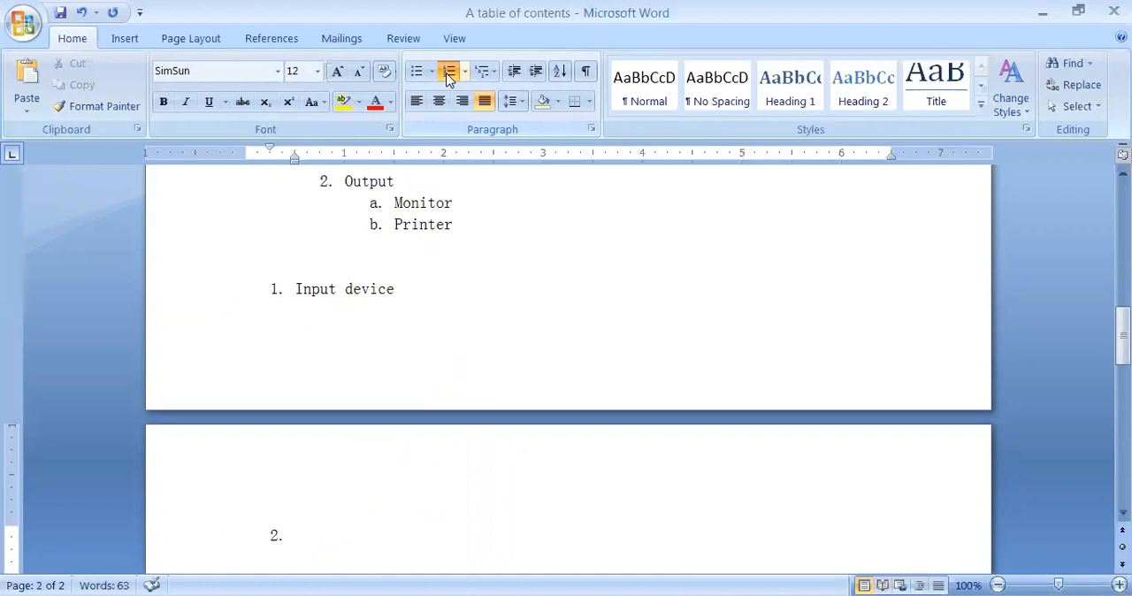
key(Tab)
Step: Move the new list's "Input device" item onto the second page and remove the empty numbered items before it
click(263, 284)
key(ctrl+Return)
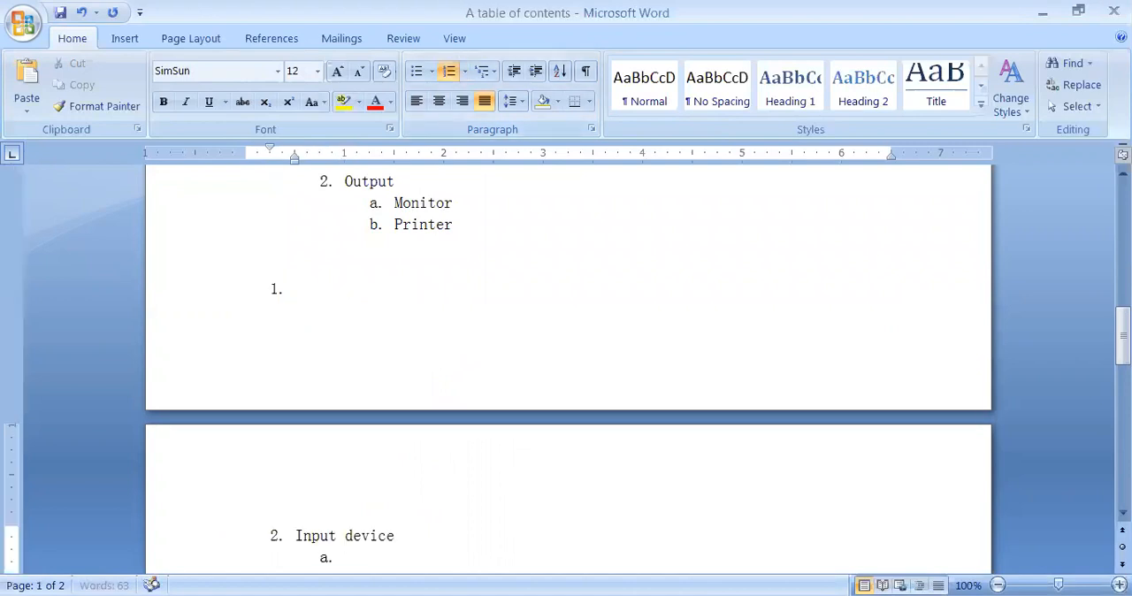
key(Return)
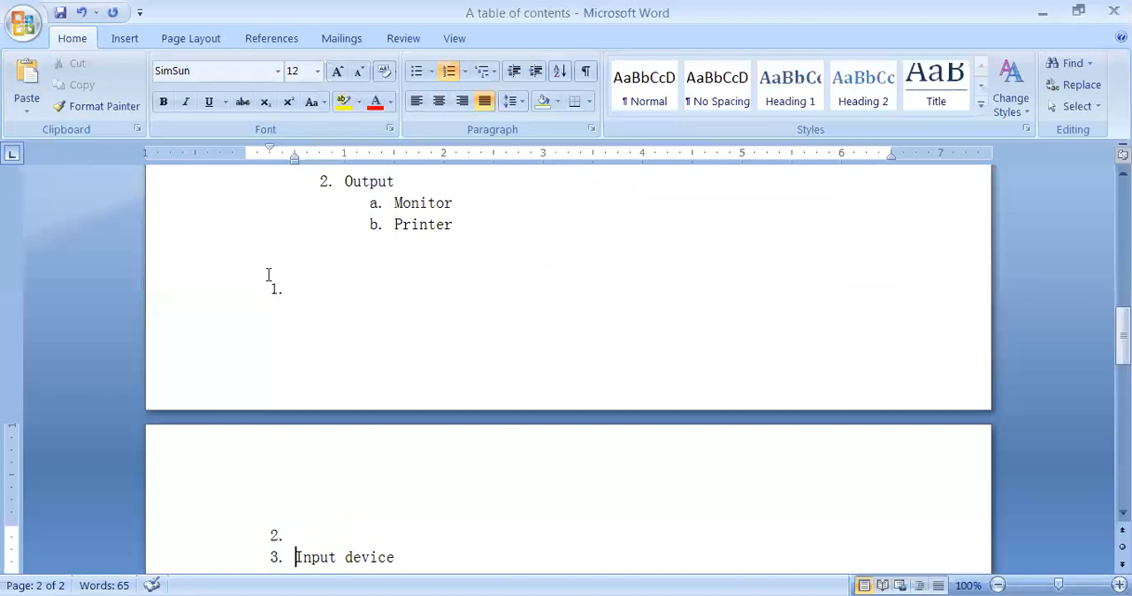
click(311, 536)
key(BackSpace)
click(296, 285)
key(BackSpace)
Step: Enter "Keyboard" as the first lettered sub-item of "Input device" in the second list, and begin another sub-item
click(419, 549)
key(Return)
key(Tab)
click(359, 543)
text(Keybo)
text(ear)
key(BackSpace)
key(BackSpace)
key(BackSpace)
text(ard)
key(Return)
Step: Enter "Mouse" as the second lettered sub-item in the second list
text(Mmouse)
key(BackSpace)
key(BackSpace)
key(BackSpace)
key(BackSpace)
key(BackSpace)
text(ouse)
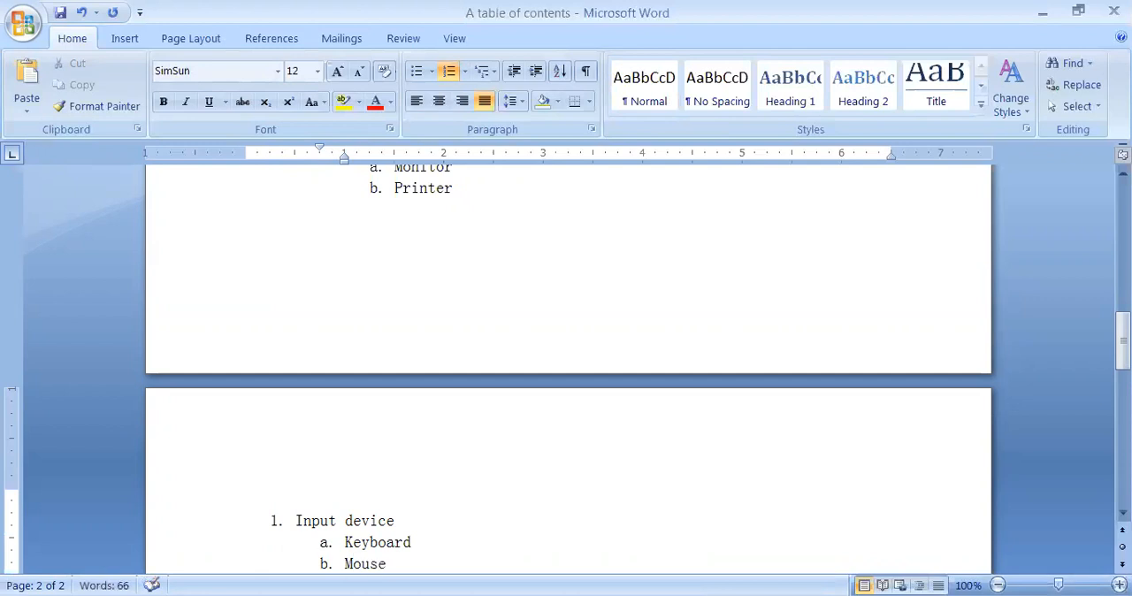
Step: Add "Optical" as a third-level item (i.) under "Mouse" in the second list
key(Return)
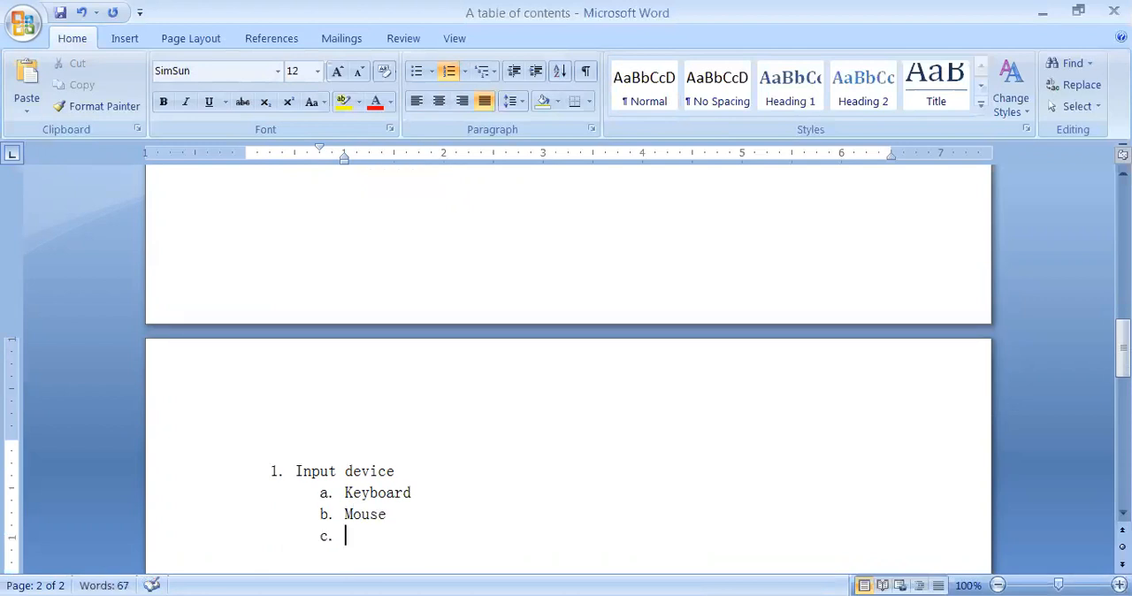
key(Tab)
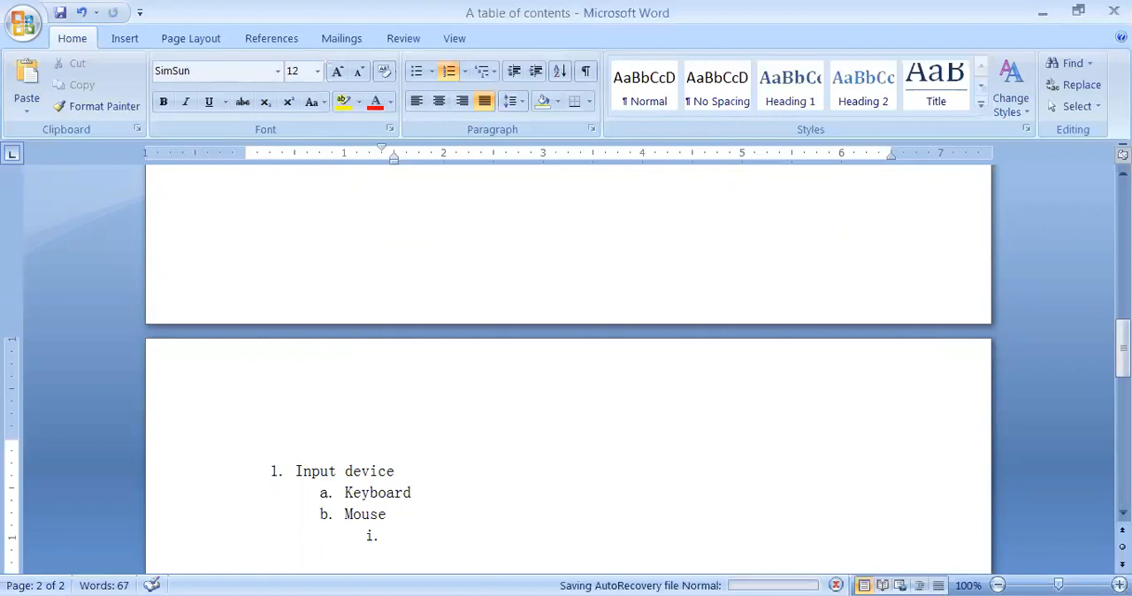
text(optical)
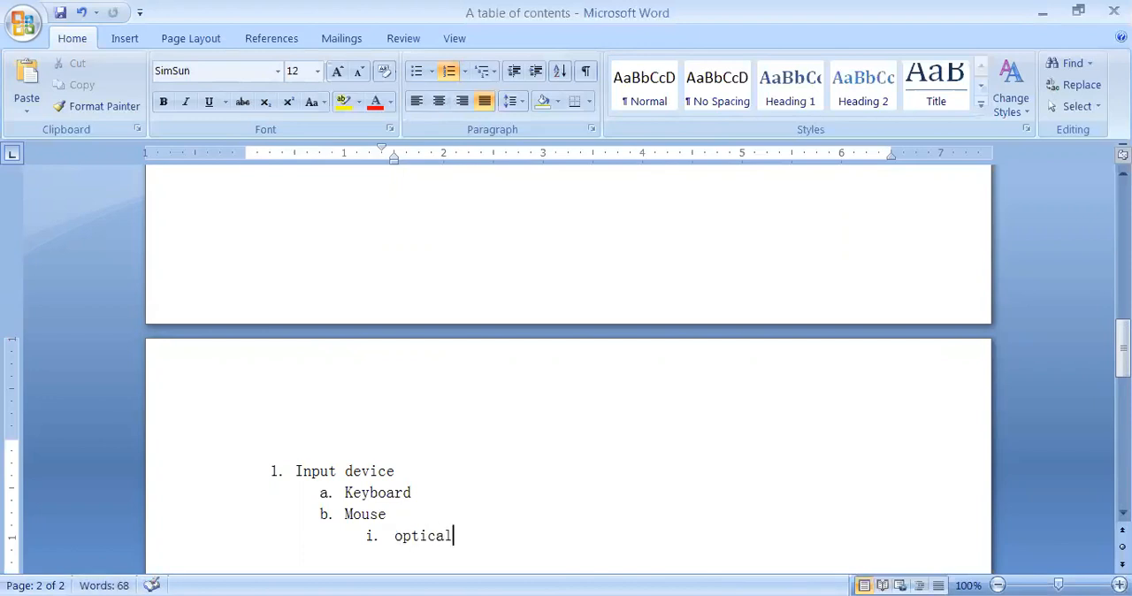
Step: Add a first-level item after "Optical" and enter "Output" in it
key(Return)
key(shift+Tab)
key(shift+Tab)
text(Ou)
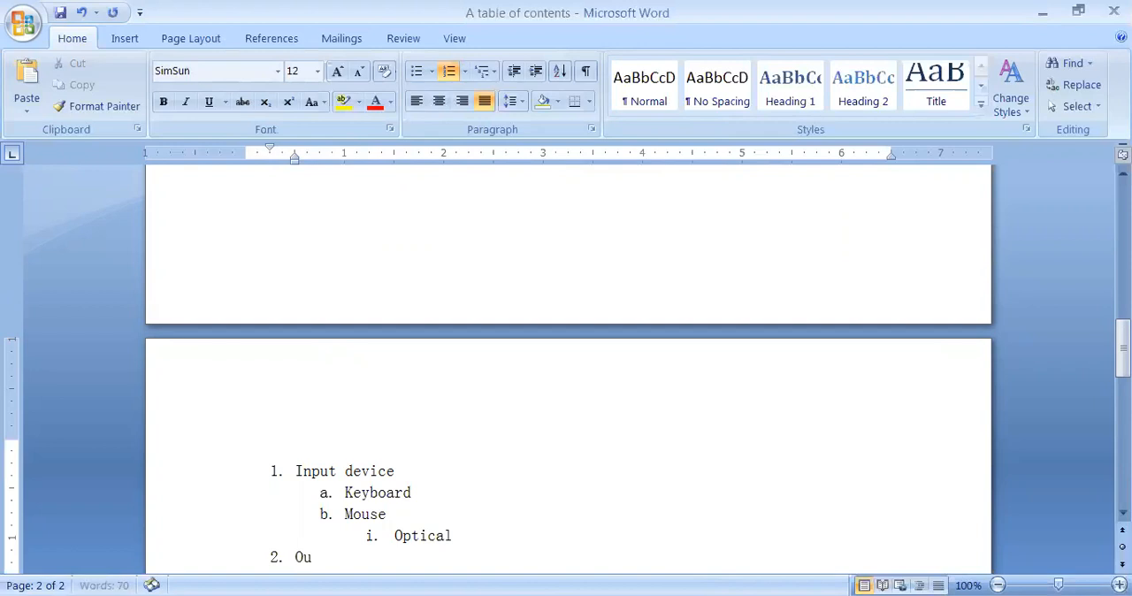
text(tput)
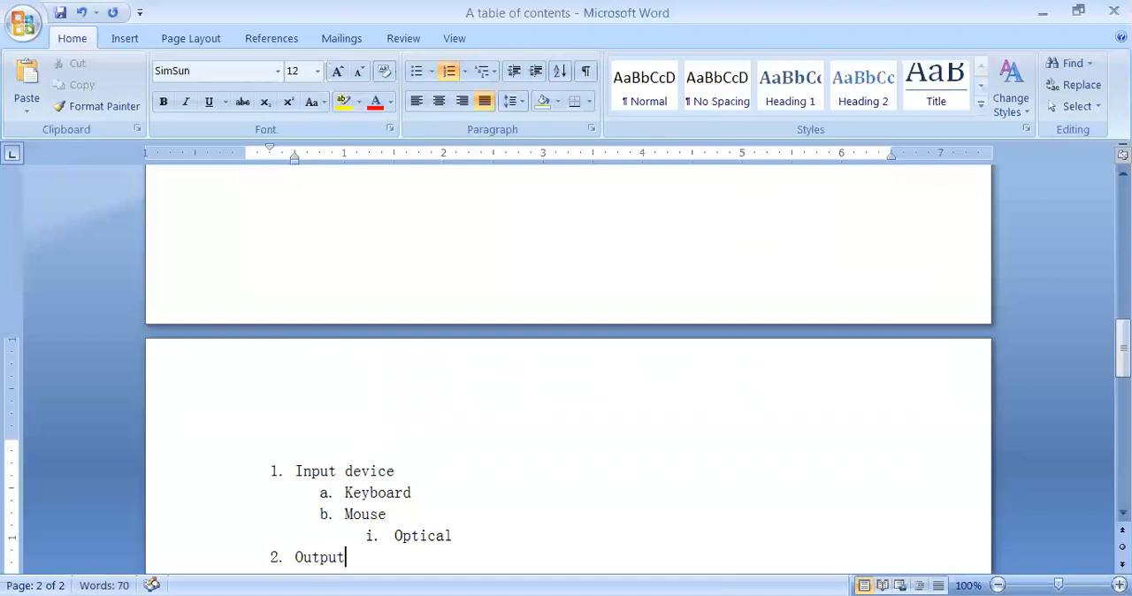
Step: Add an empty item below the second list's "Output" and demote it repeatedly through the deeper list levels
key(Return)
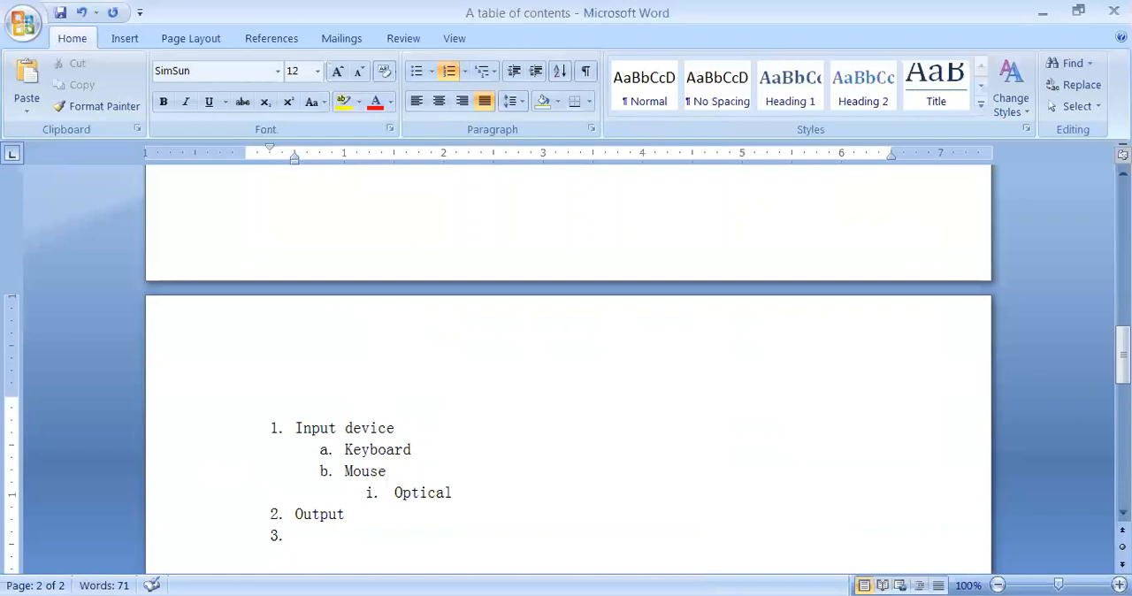
key(Tab)
key(Tab)
key(Tab)
key(Tab)
key(Tab)
key(Tab)
key(Tab)
key(Tab)
Step: Promote the deeply indented empty item under "Output" back up to the second list level (a.)
key(shift+Tab)
key(shift+Tab)
key(shift+Tab)
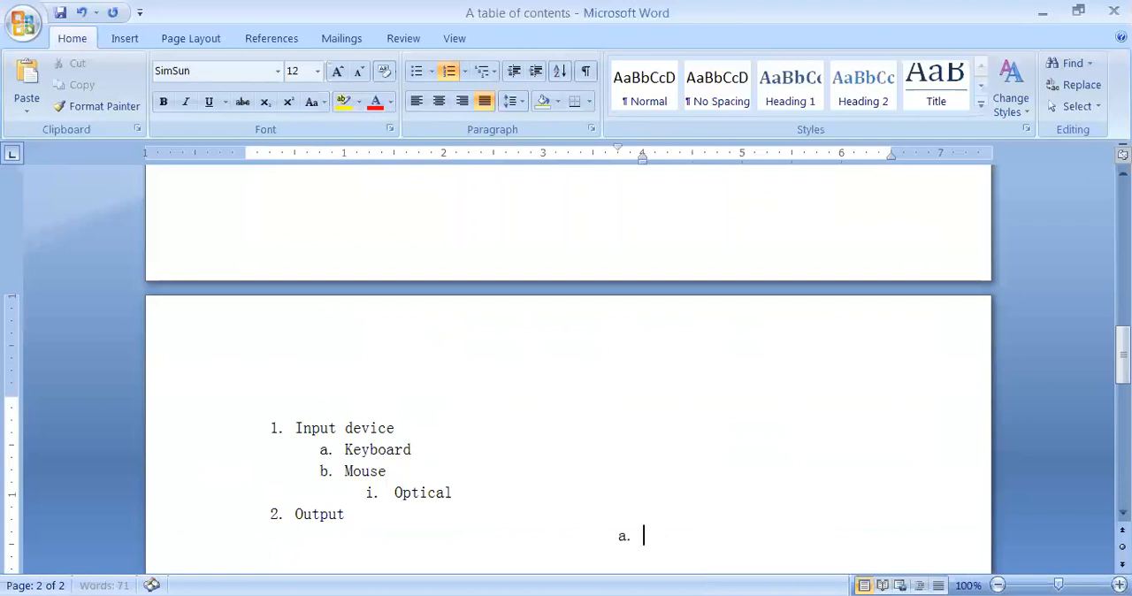
key(shift+Tab)
key(shift+Tab)
key(shift+Tab)
key(shift+Tab)
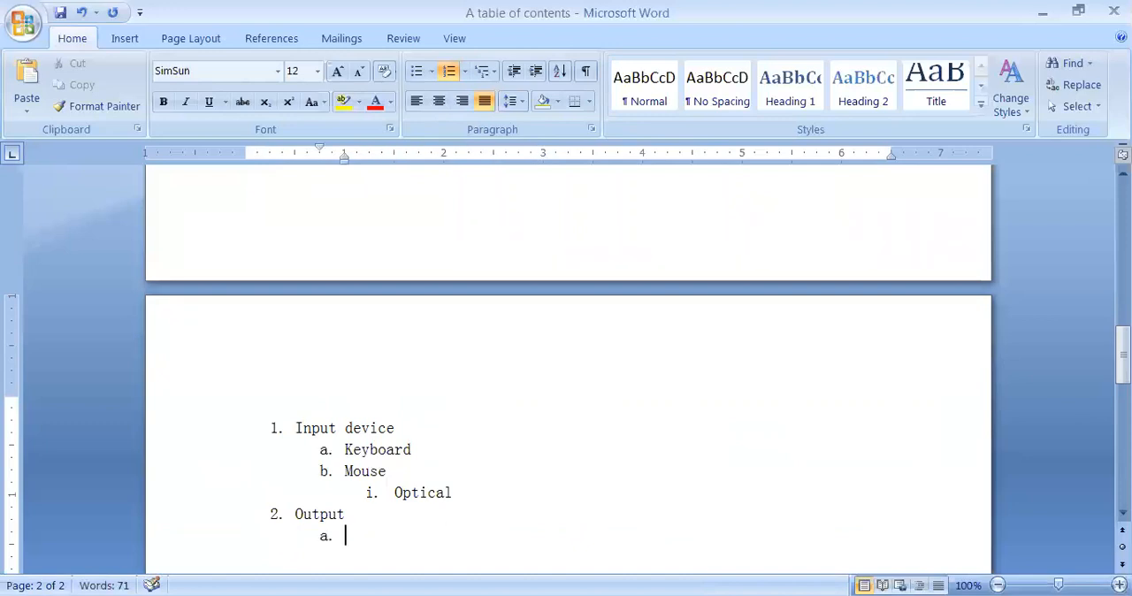